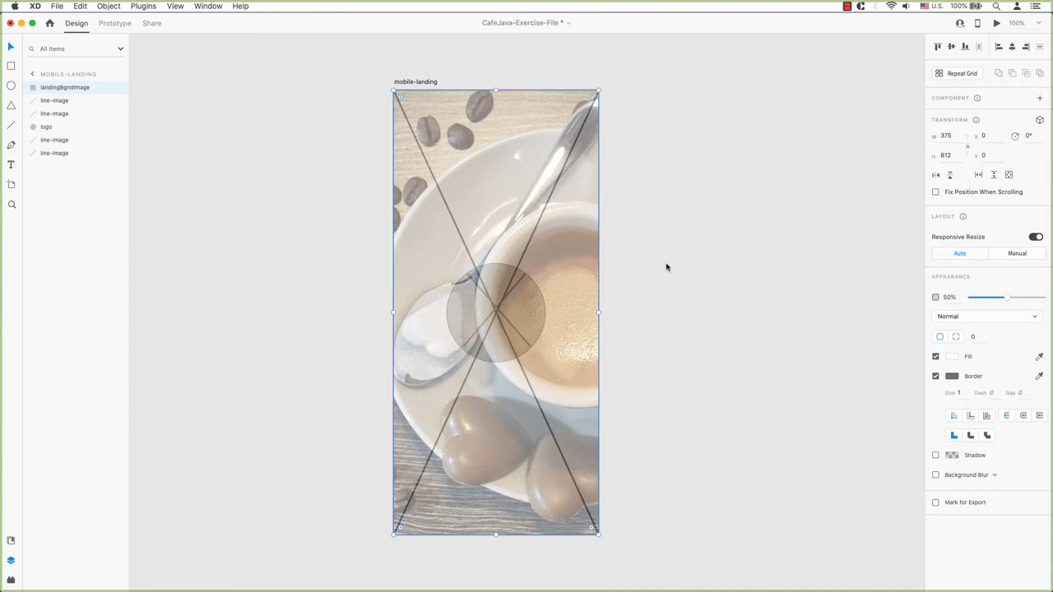
Set the landing photo to 100% opacity and fill the circle with an enlarged cafeJava-Reverse.svg logo.
left_click_drag(1006, 297, 1048, 297)
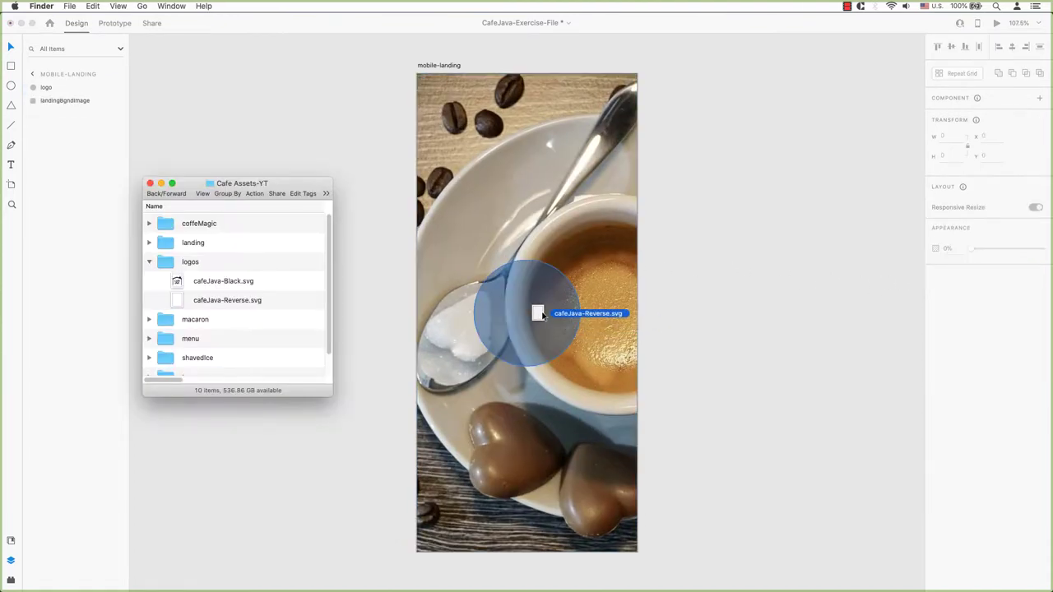
left_click_drag(542, 315, 540, 316)
double_click(540, 316)
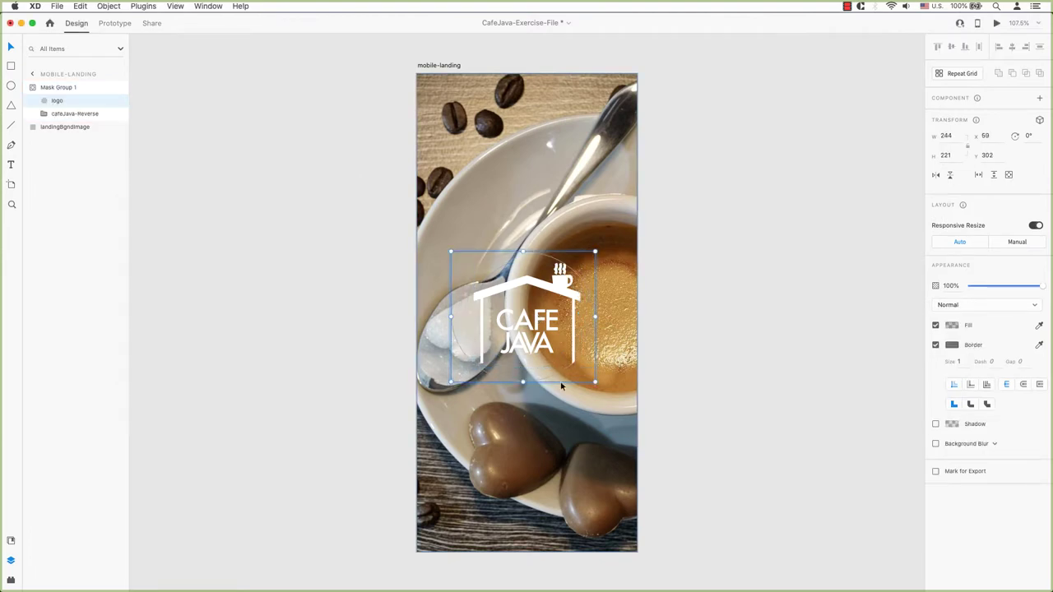
left_click_drag(598, 384, 605, 387)
Shift the landing background photo left within its frame.
left_click(517, 211)
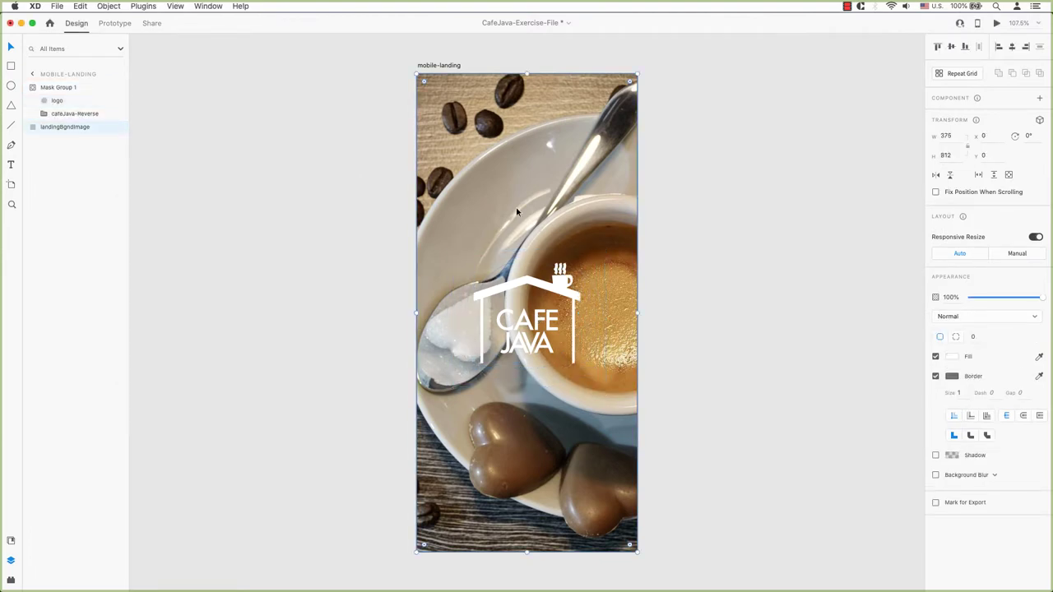
double_click(517, 212)
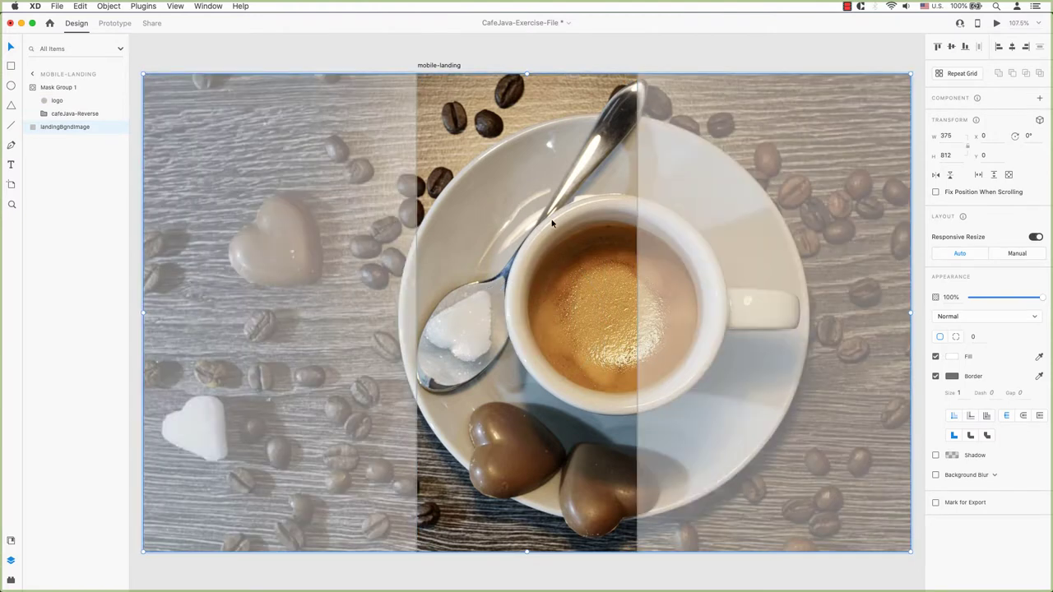
left_click_drag(516, 212, 465, 218)
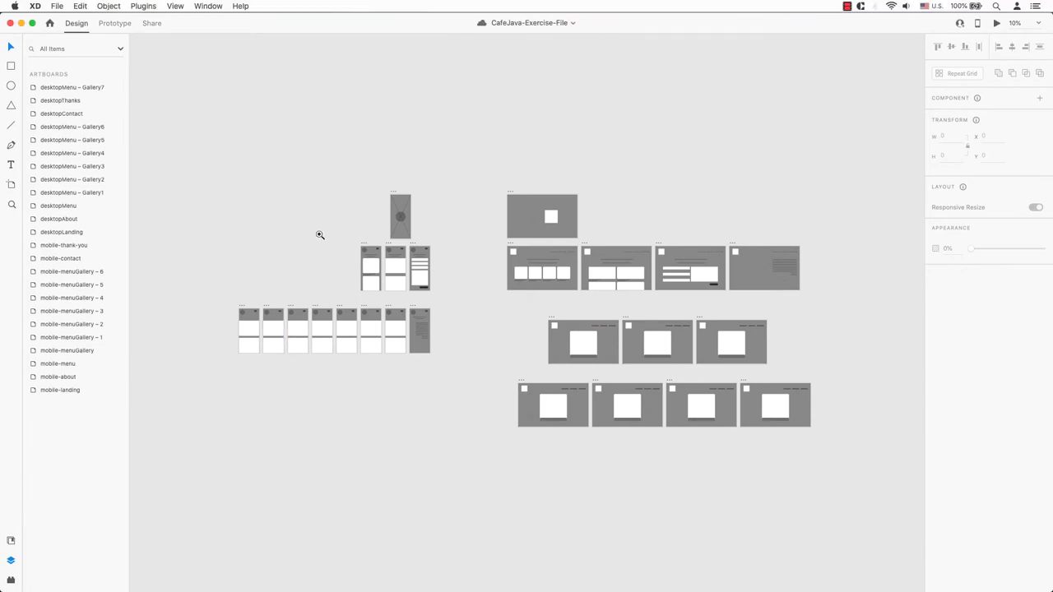
Zoom into mobile-about and add a pasted OUR TEAM text heading in its header area.
left_click_drag(325, 234, 453, 299)
left_click_drag(345, 198, 569, 467)
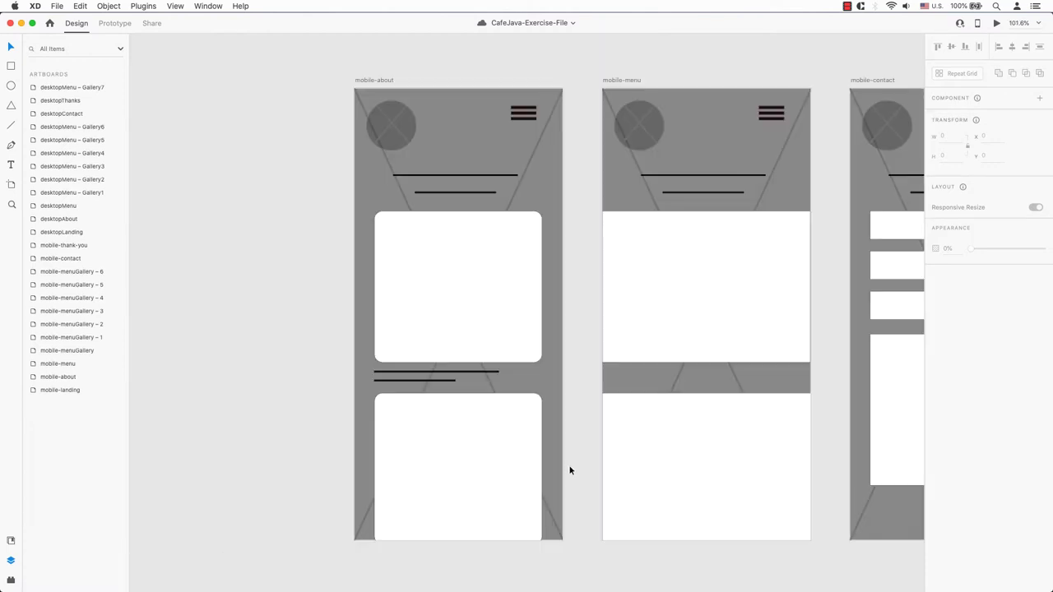
left_click(11, 165)
left_click(444, 157)
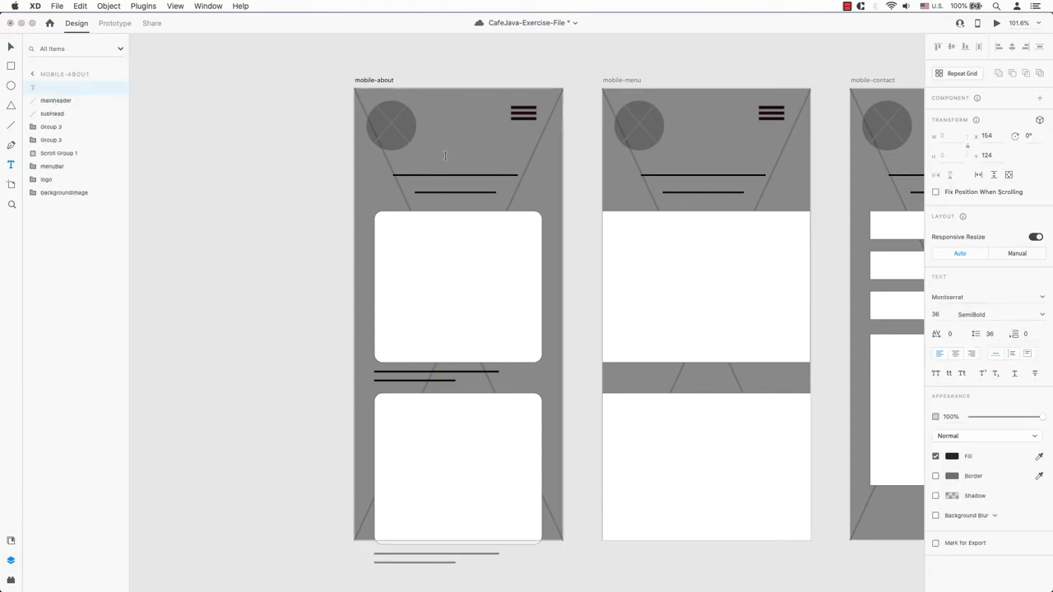
type("OUR TEAM")
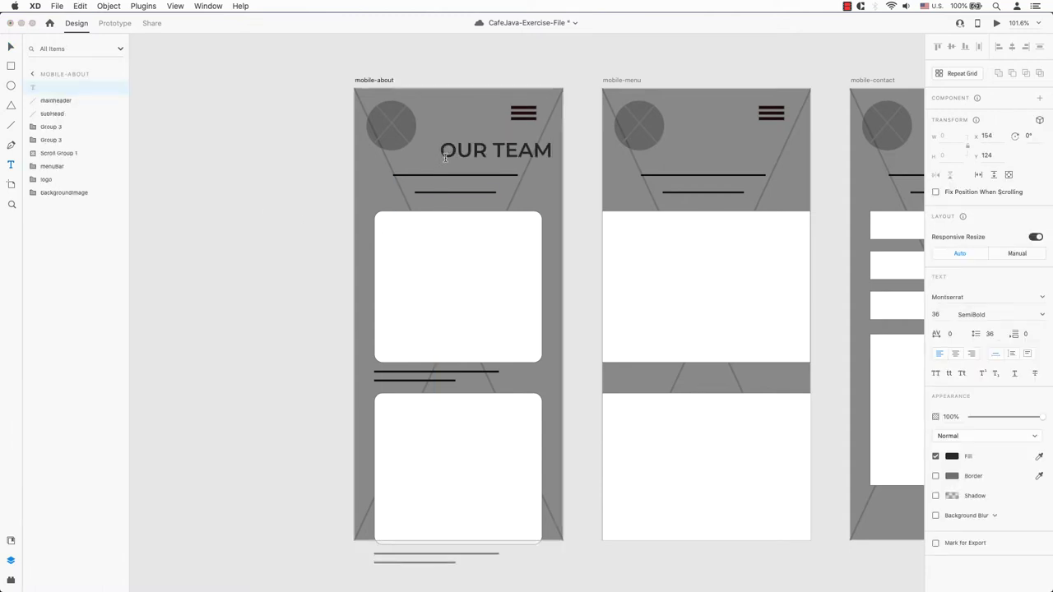
key("Escape")
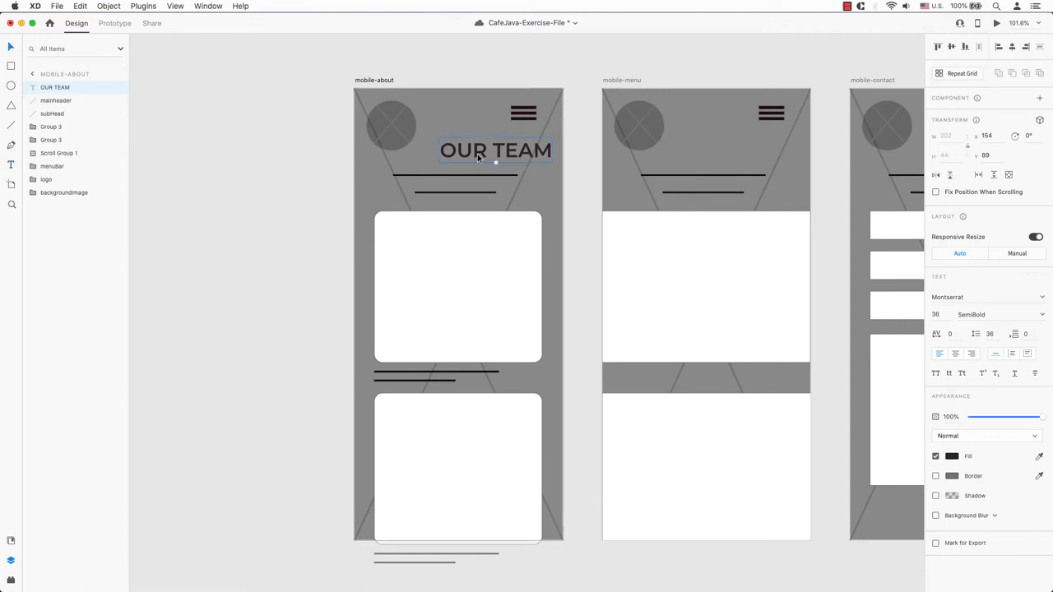
left_click_drag(477, 154, 434, 167)
Delete the placeholder header line, nudge OUR TEAM down and centre it horizontally.
left_click(515, 176)
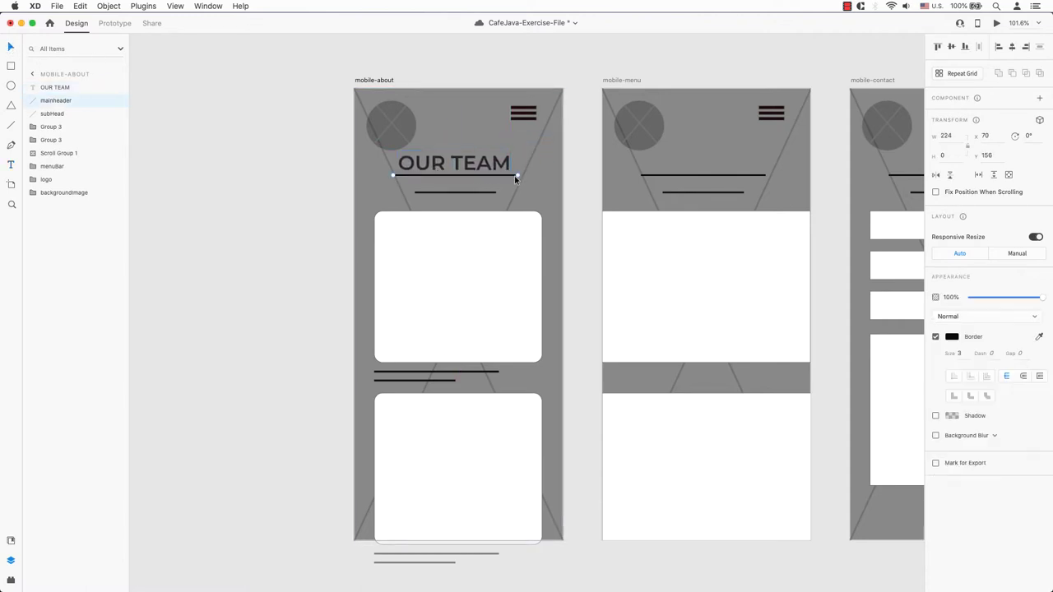
key("Delete")
left_click(500, 168)
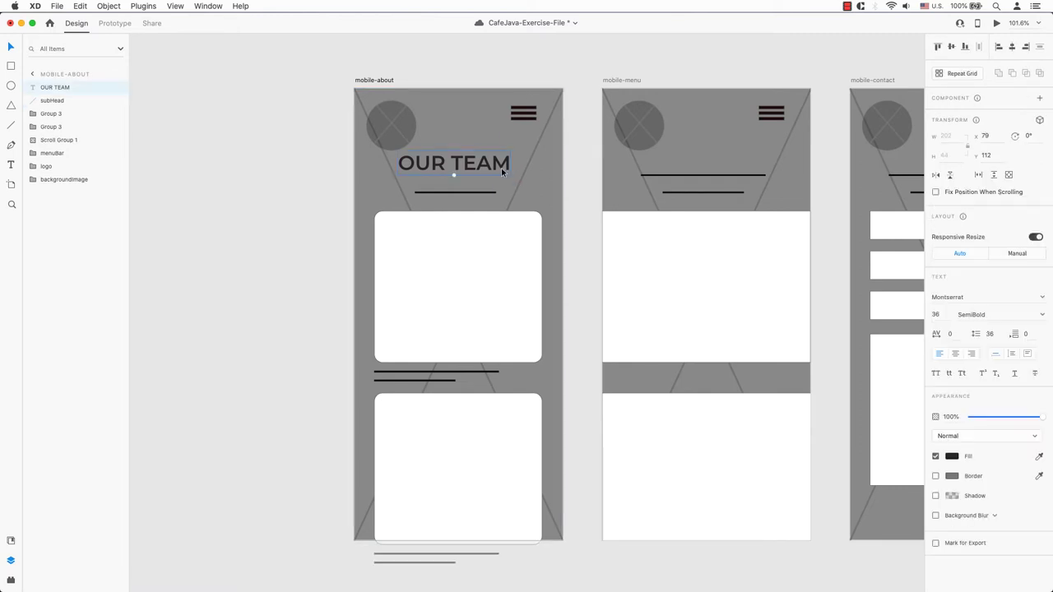
left_click_drag(500, 168, 502, 176)
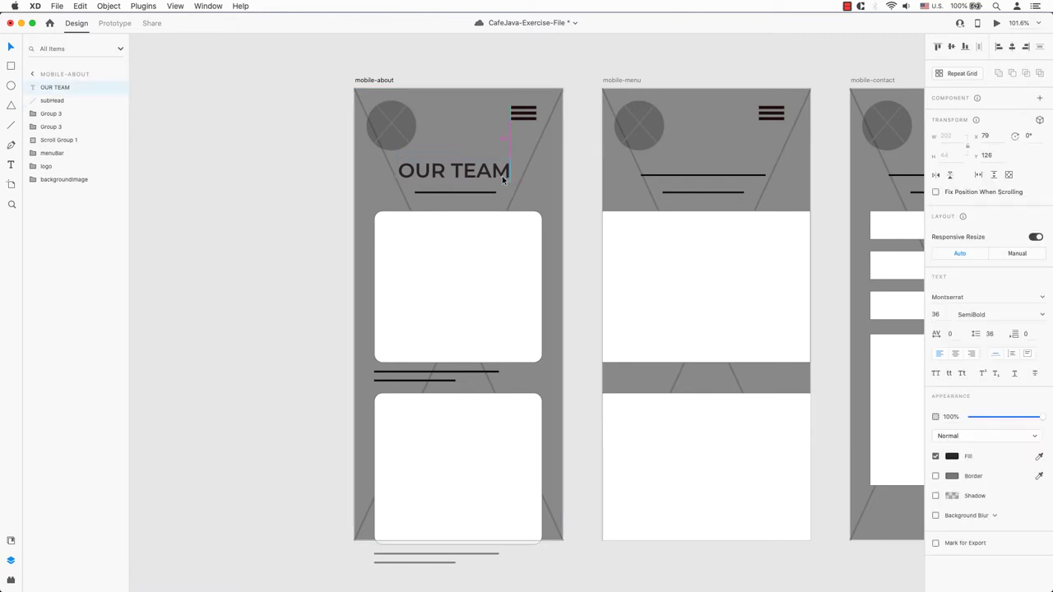
left_click(1011, 47)
Bring mobile-landing into view at actual size, then open and cancel File > Import.
left_click(253, 177)
scroll(252, 177, "up", 10)
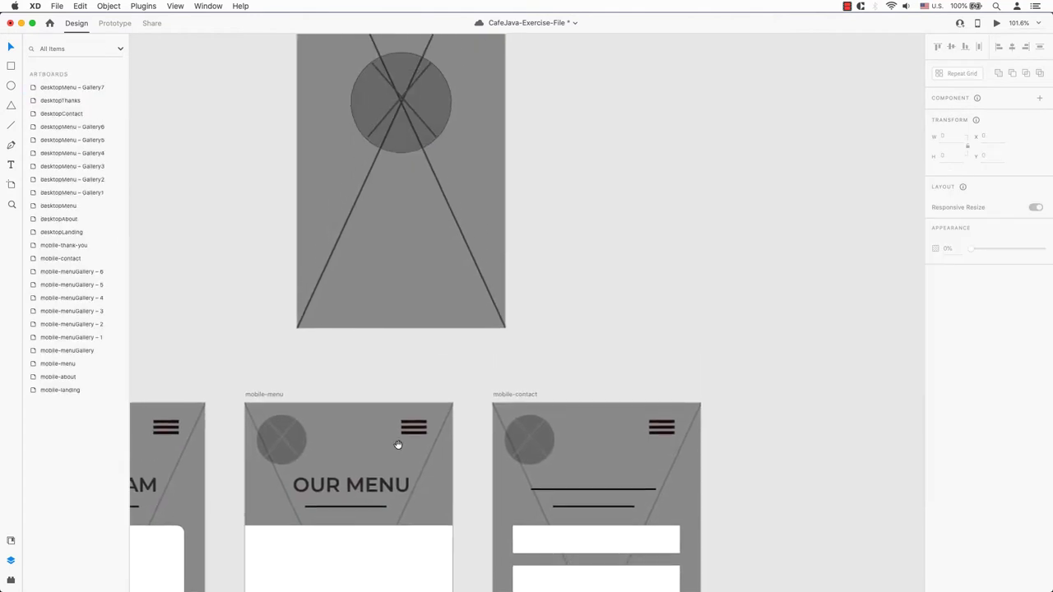
left_click_drag(606, 228, 649, 364)
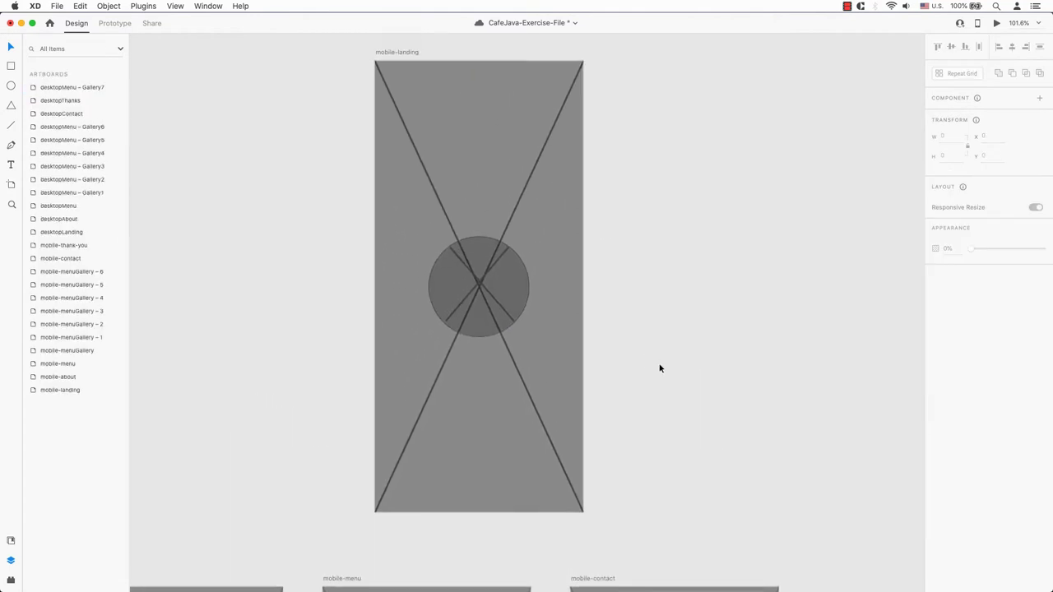
key("super+1")
left_click(57, 6)
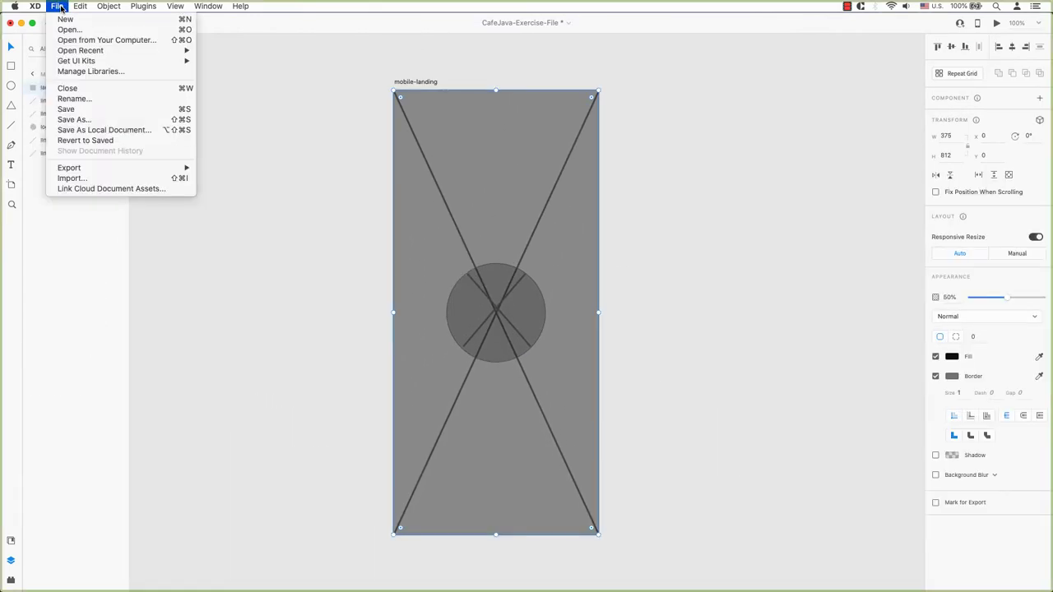
left_click(73, 178)
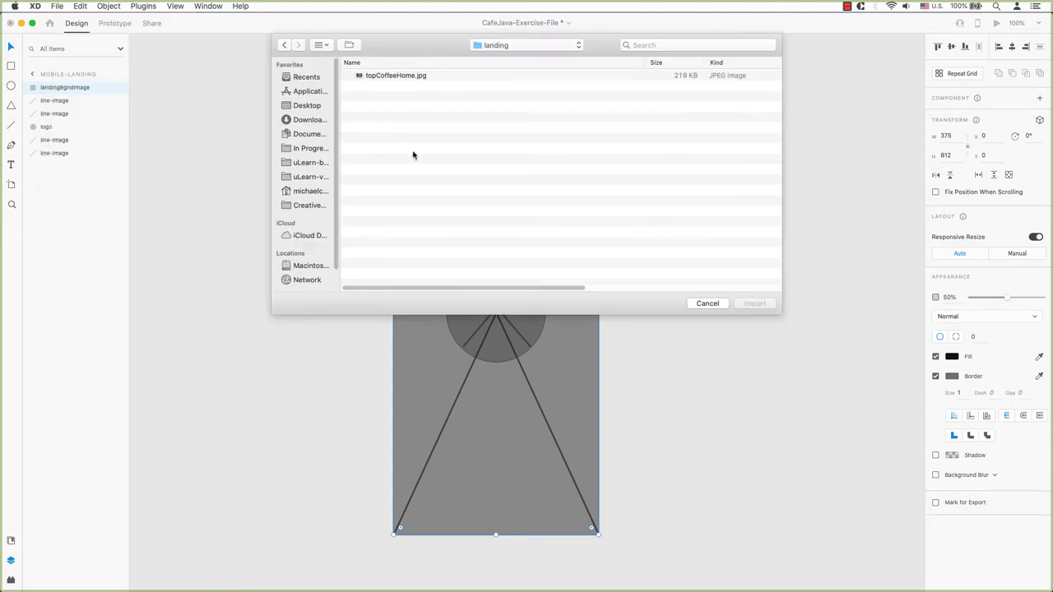
left_click(706, 304)
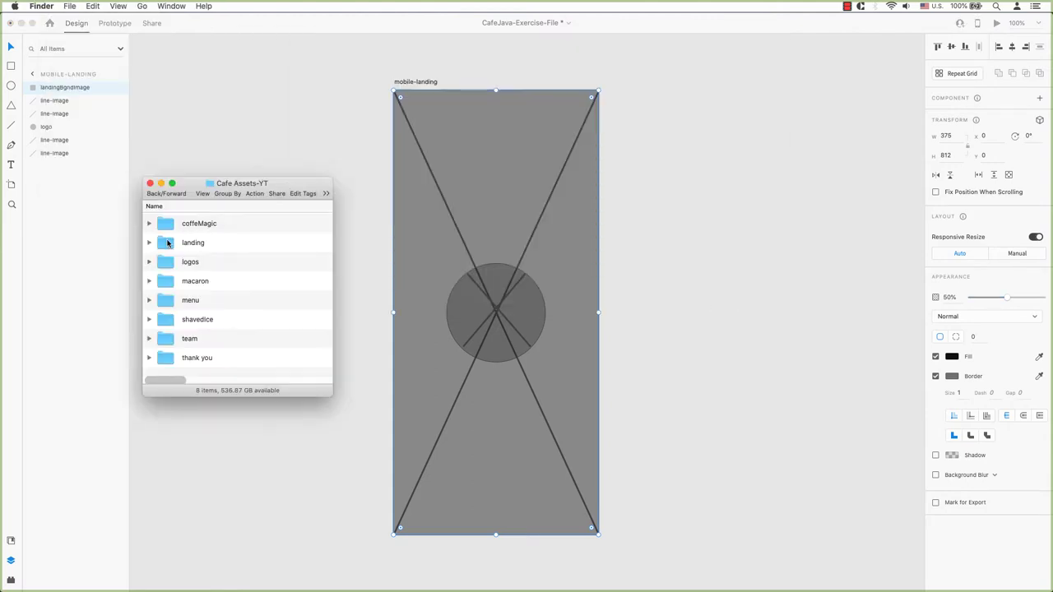
Place topCoffeeHome.jpg on the mobile-landing artboard and raise its opacity to 100%.
double_click(168, 240)
left_click_drag(169, 227, 471, 244)
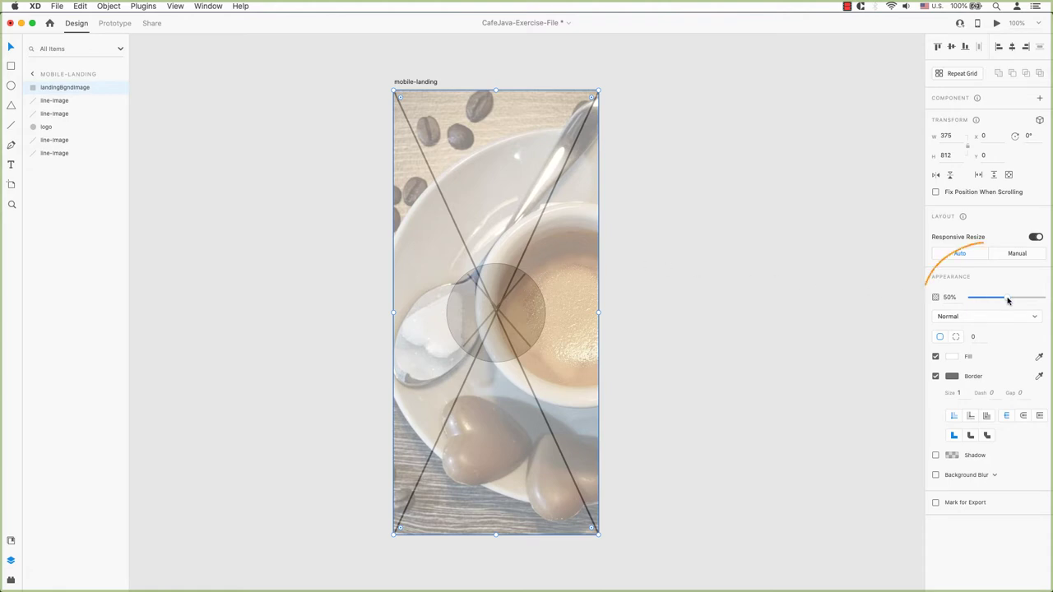
left_click_drag(1007, 301, 1050, 299)
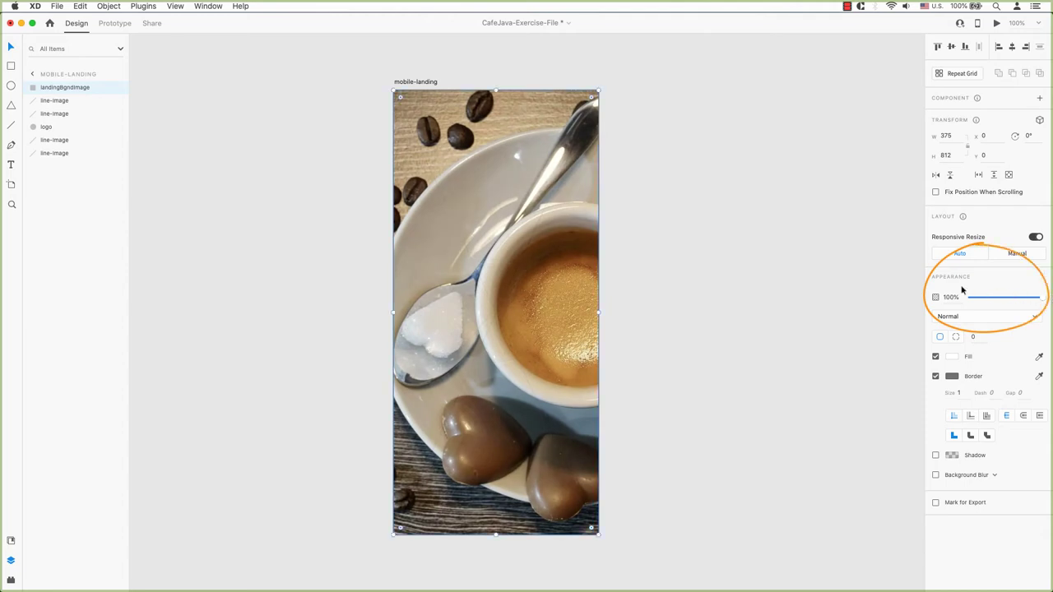
left_click(681, 461)
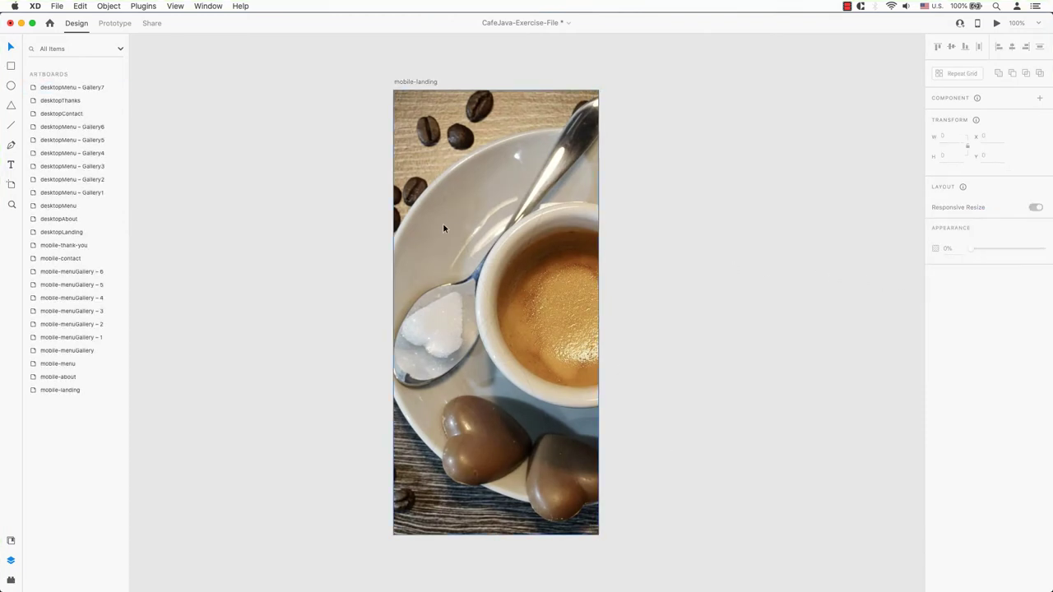
Delete two placeholder line-image layers from mobile-landing in the Layers panel.
left_click(411, 83)
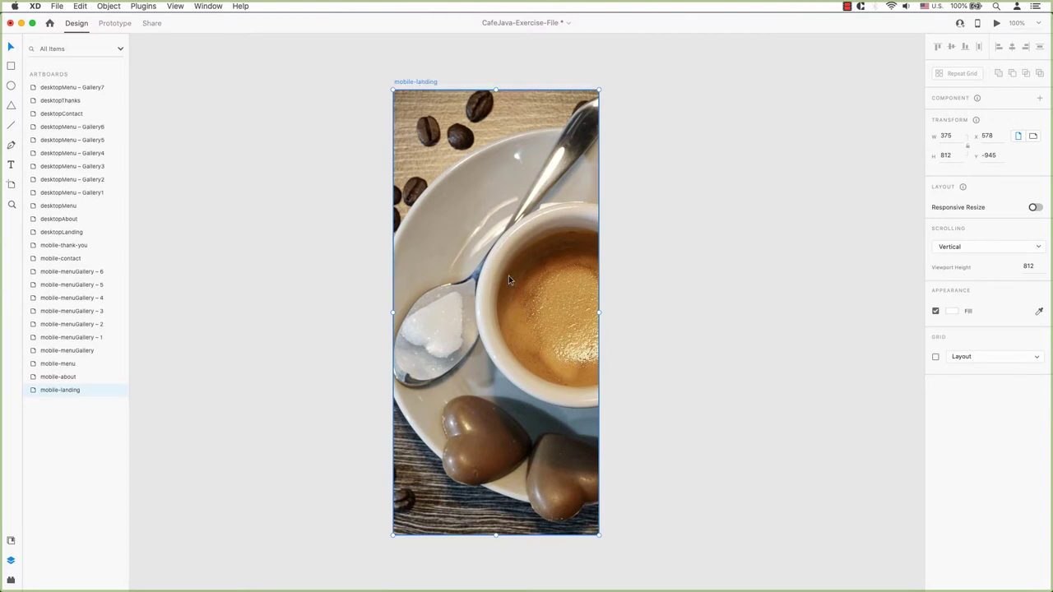
double_click(56, 392)
double_click(34, 391)
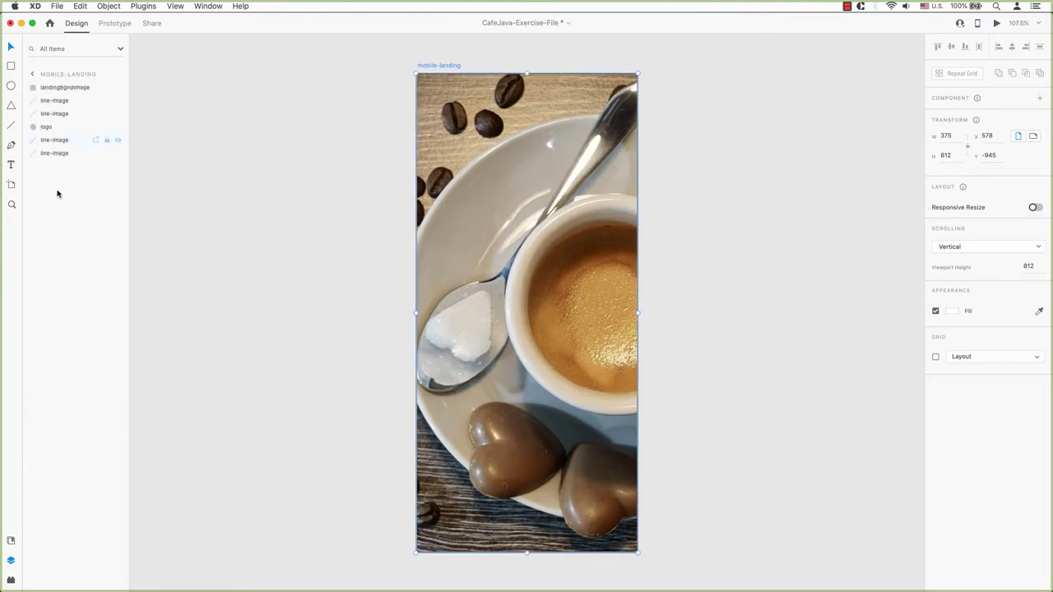
left_click(56, 102)
left_click(56, 102)
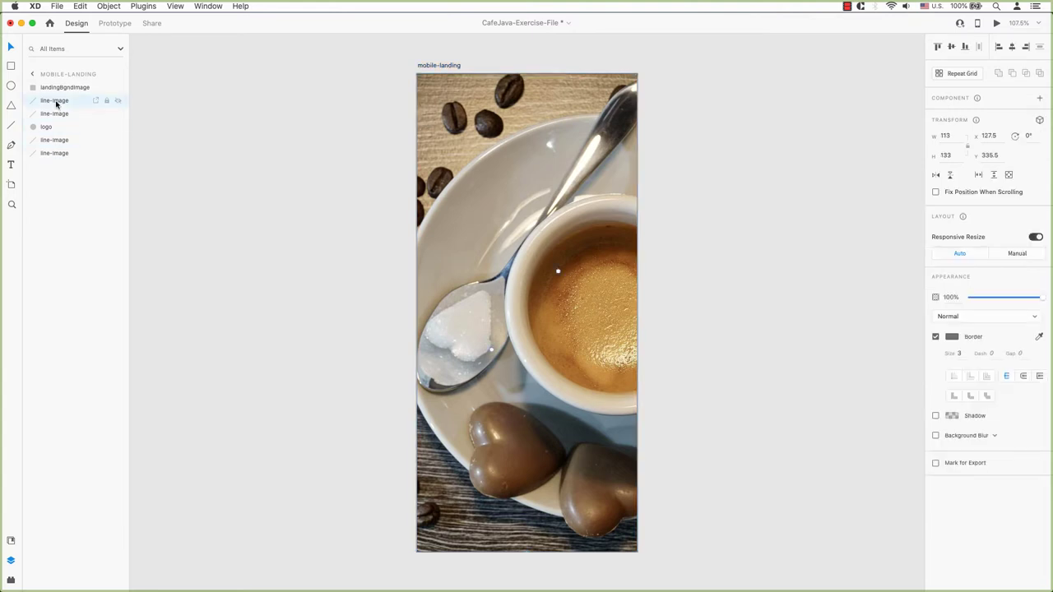
right_click(56, 113)
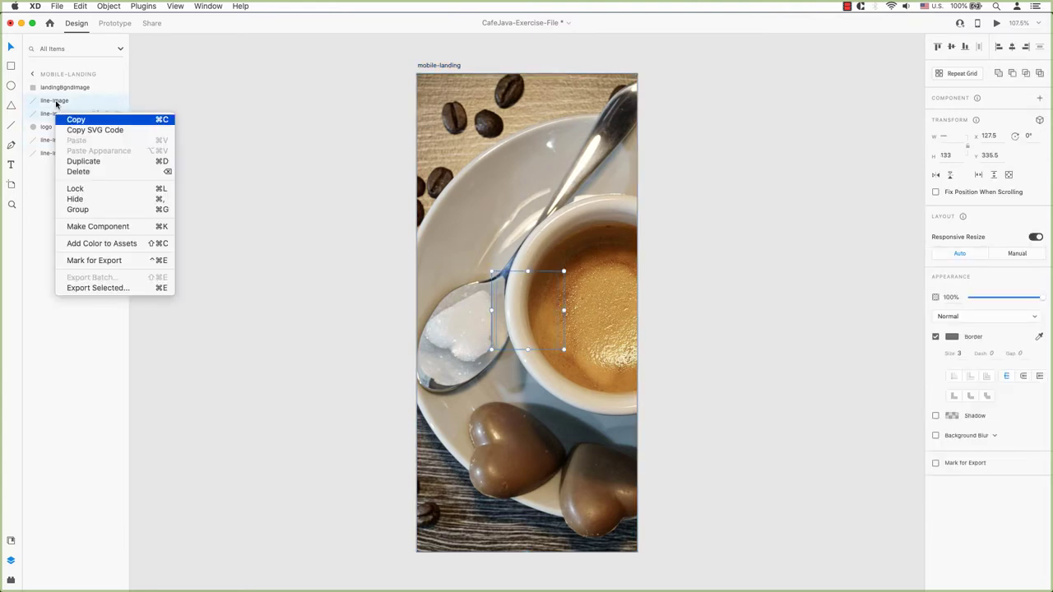
left_click(89, 172)
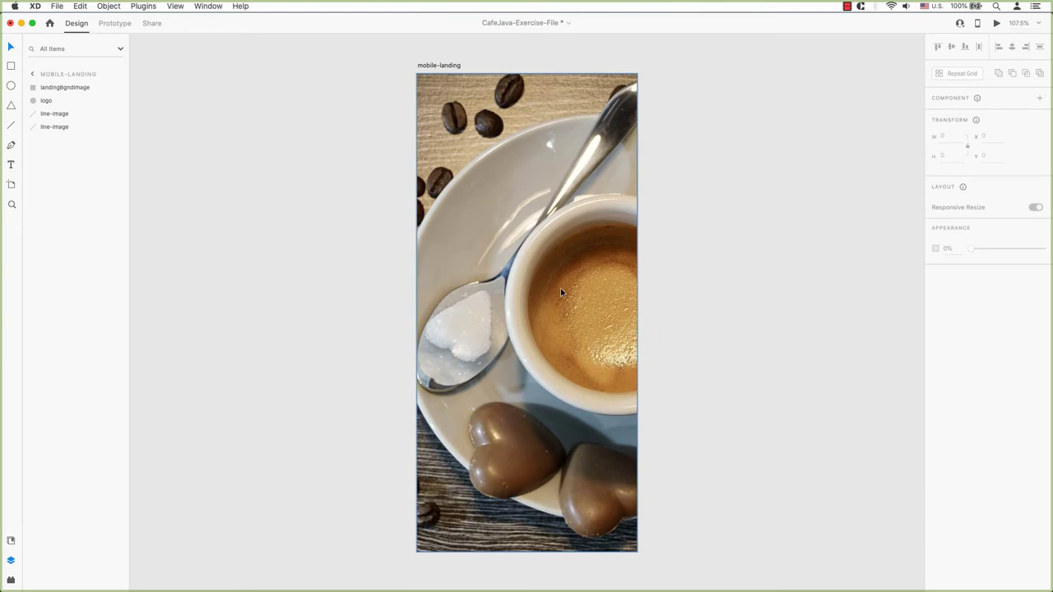
Move the logo layer above landingBgndImage in the Layers panel.
left_click(46, 100)
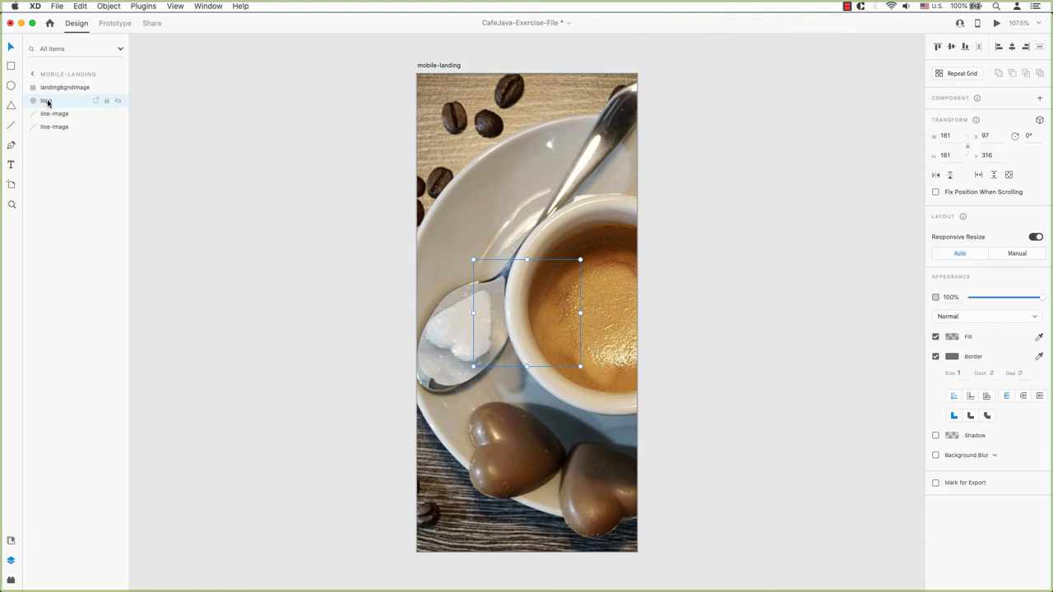
left_click_drag(47, 102, 49, 86)
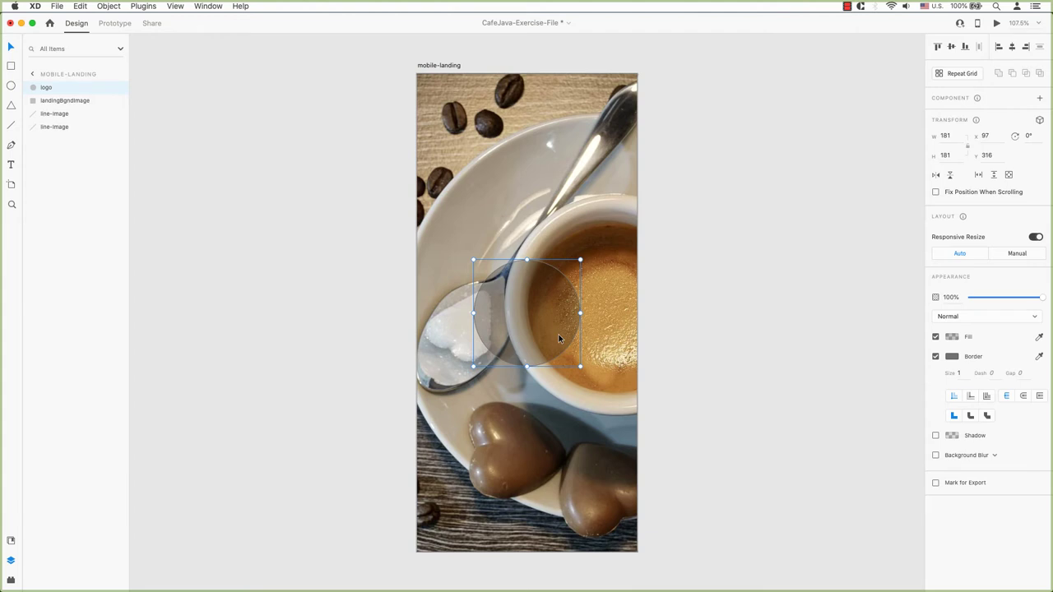
Delete the logo circle's placeholder lines and drop cafeJava-Reverse.svg from the logos folder into it.
left_click(55, 114)
key("Delete")
key("super+Tab")
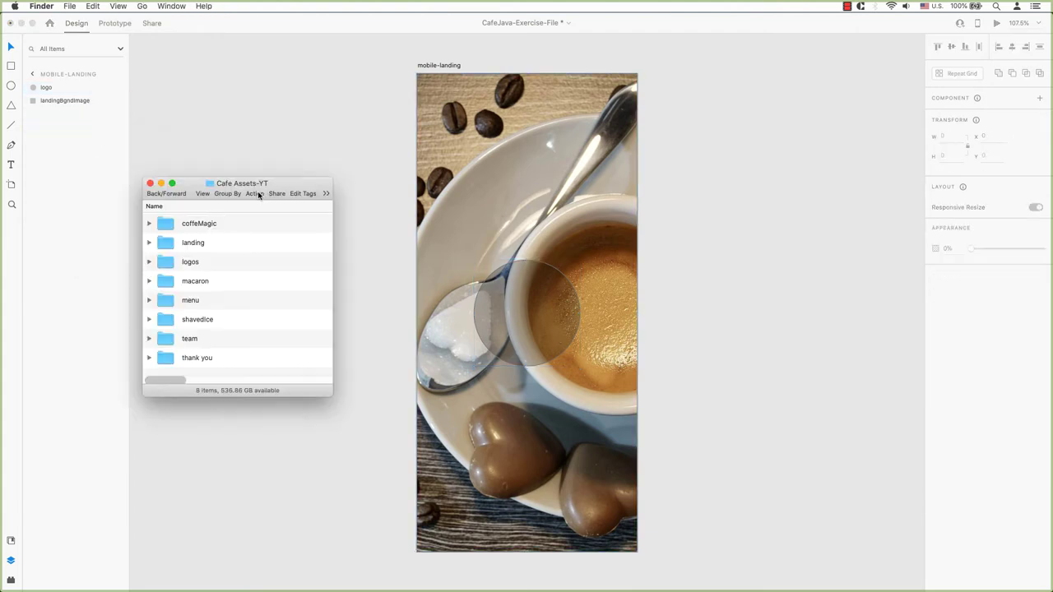
left_click(149, 263)
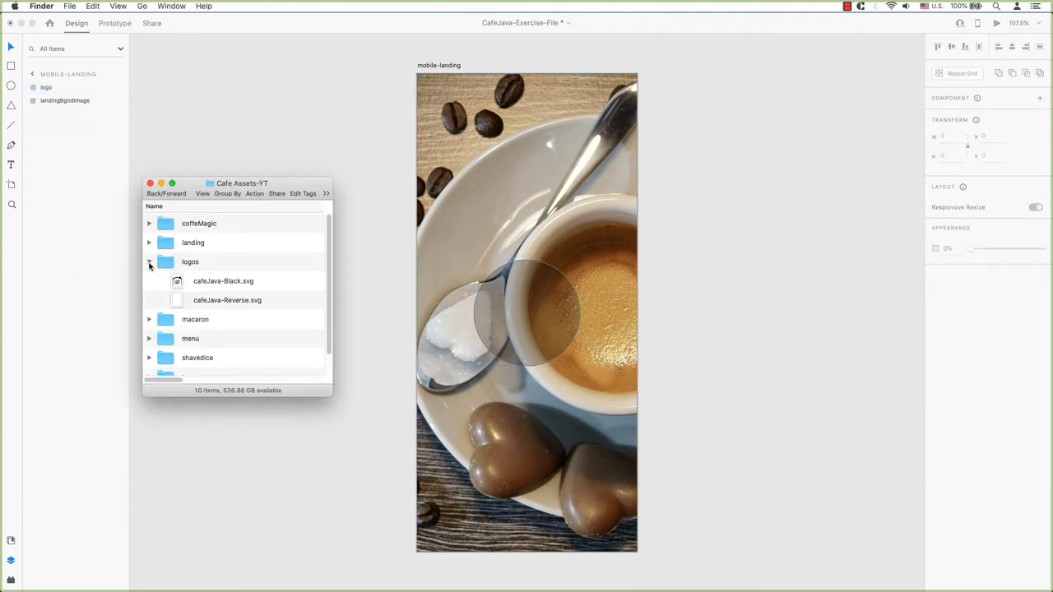
left_click_drag(185, 301, 537, 317)
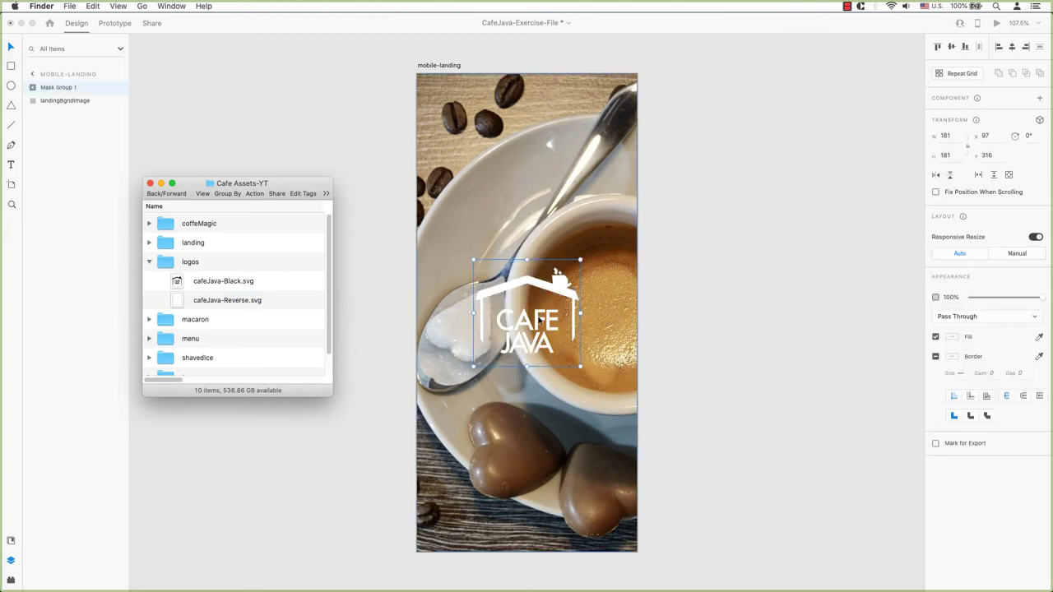
Undo the stray logo resize and enlarge the Mask Group 1 ellipse to about 259 × 230.
left_click(611, 393)
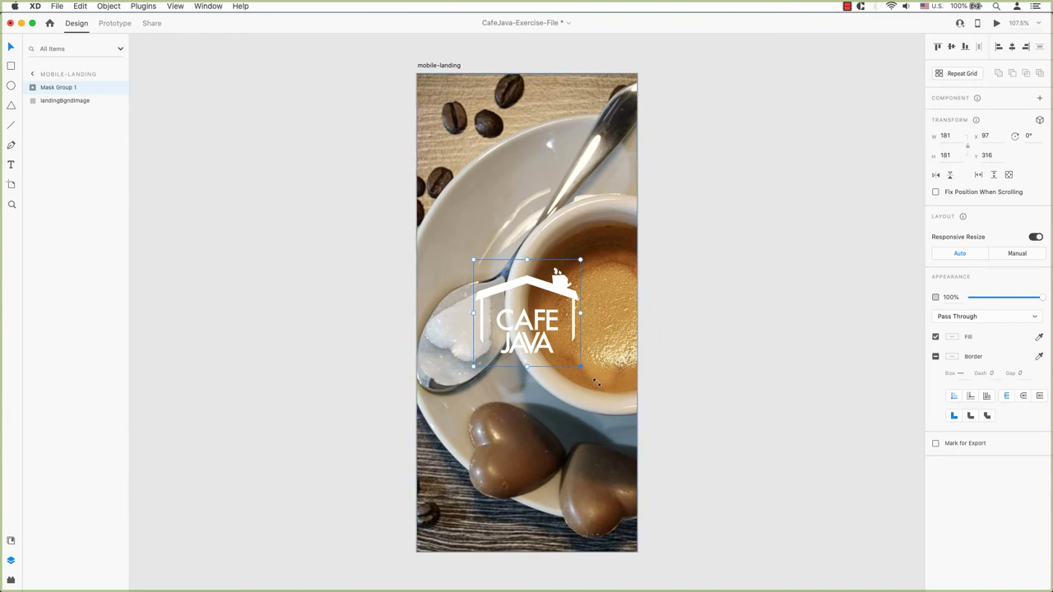
left_click_drag(581, 367, 608, 392)
key("super+z")
left_click(34, 89)
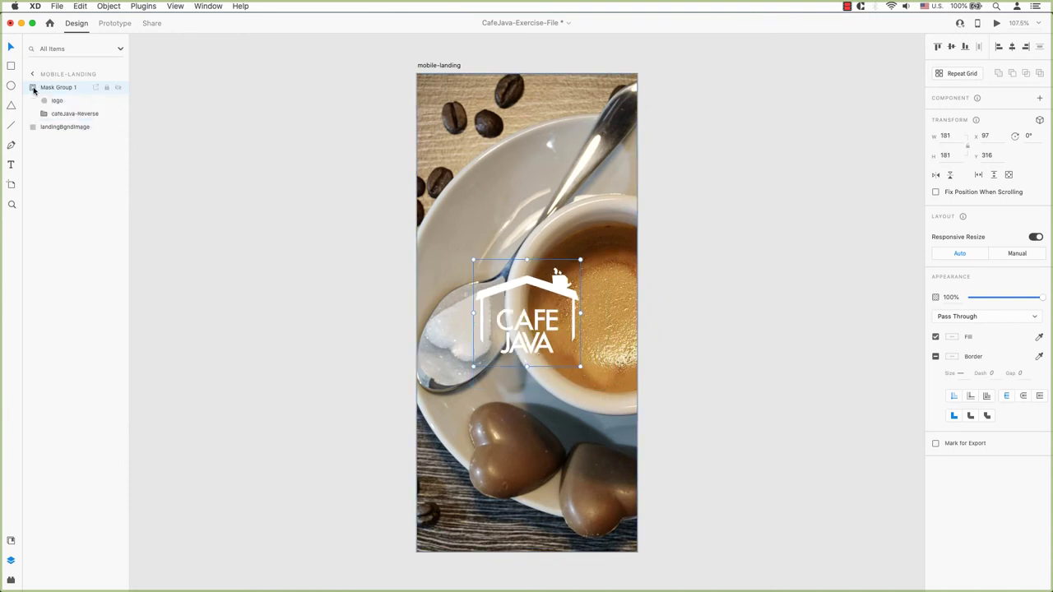
left_click(45, 102)
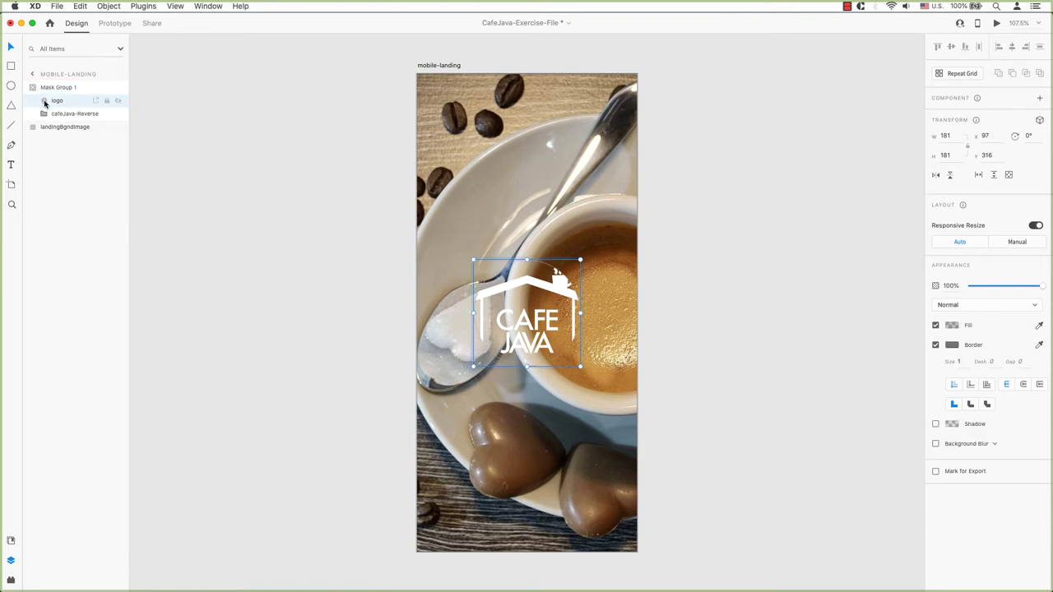
left_click_drag(581, 260, 591, 253)
left_click_drag(474, 364, 451, 382)
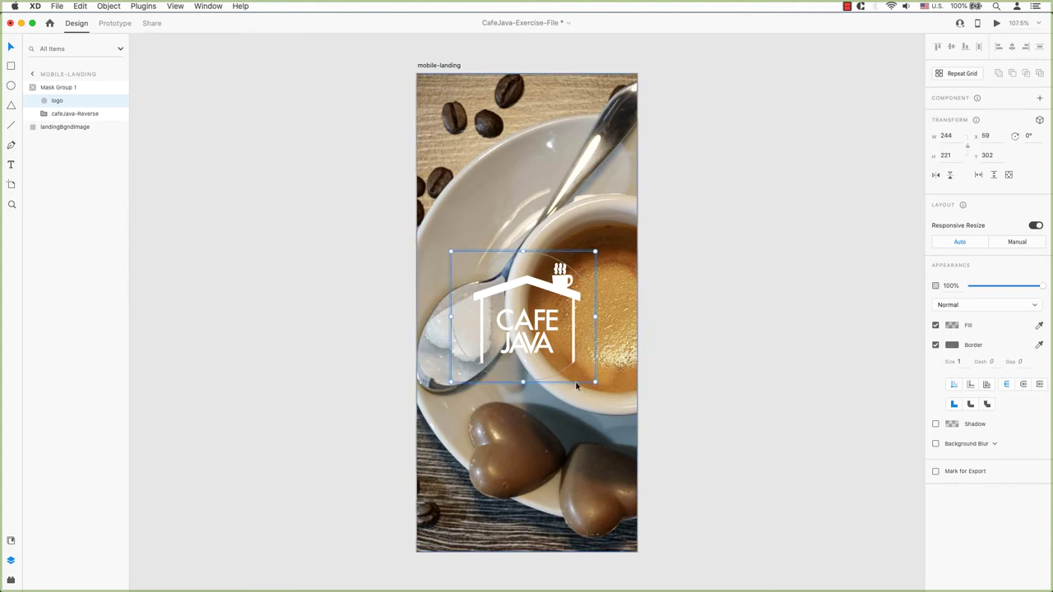
left_click_drag(594, 382, 604, 387)
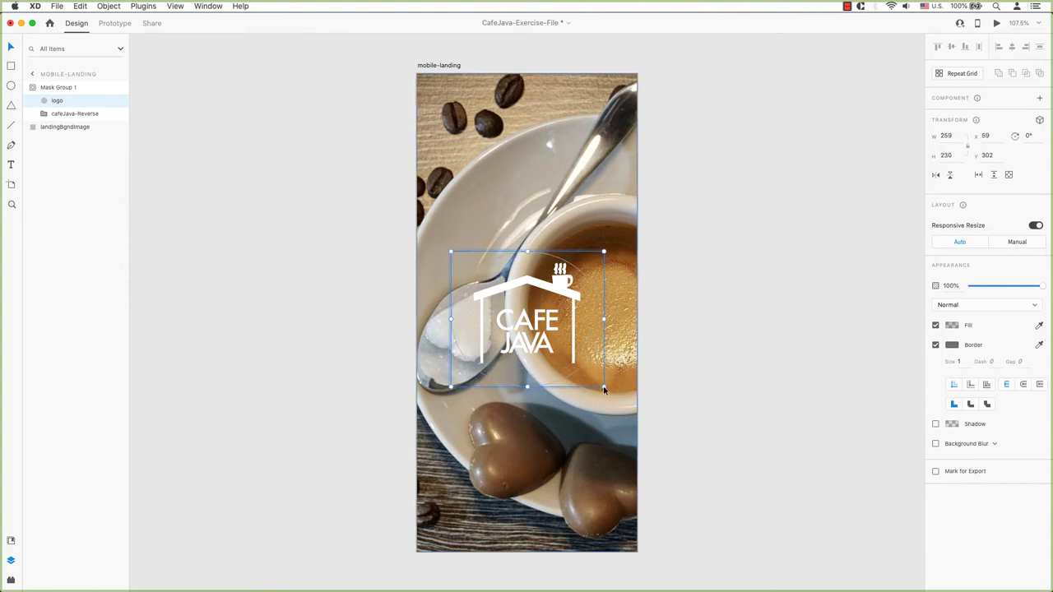
Shift the coffee photo left inside its mask and drop cafeJava-Black.svg into the mobile-about logo circle.
left_click(517, 211)
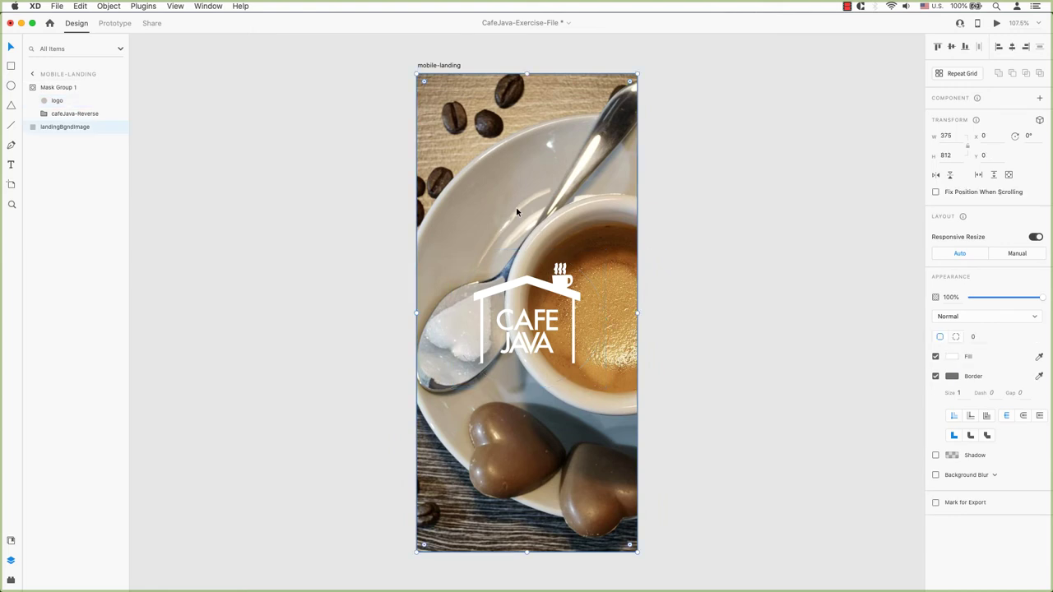
double_click(516, 210)
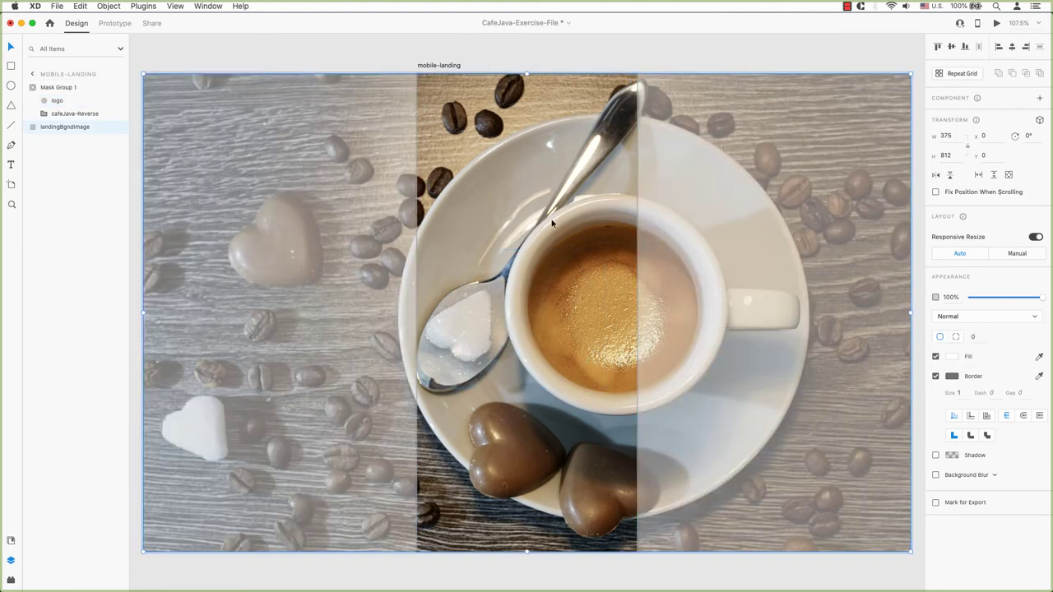
left_click_drag(551, 222, 464, 220)
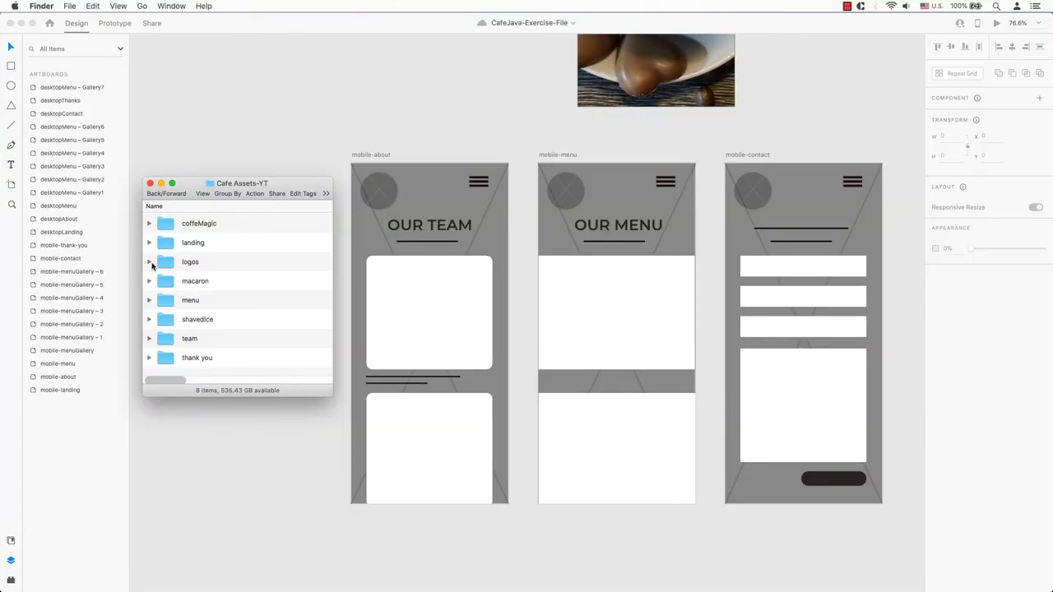
left_click(151, 264)
left_click_drag(176, 283, 379, 191)
Select and delete the two placeholder line images in the about logo circle.
left_click(195, 169)
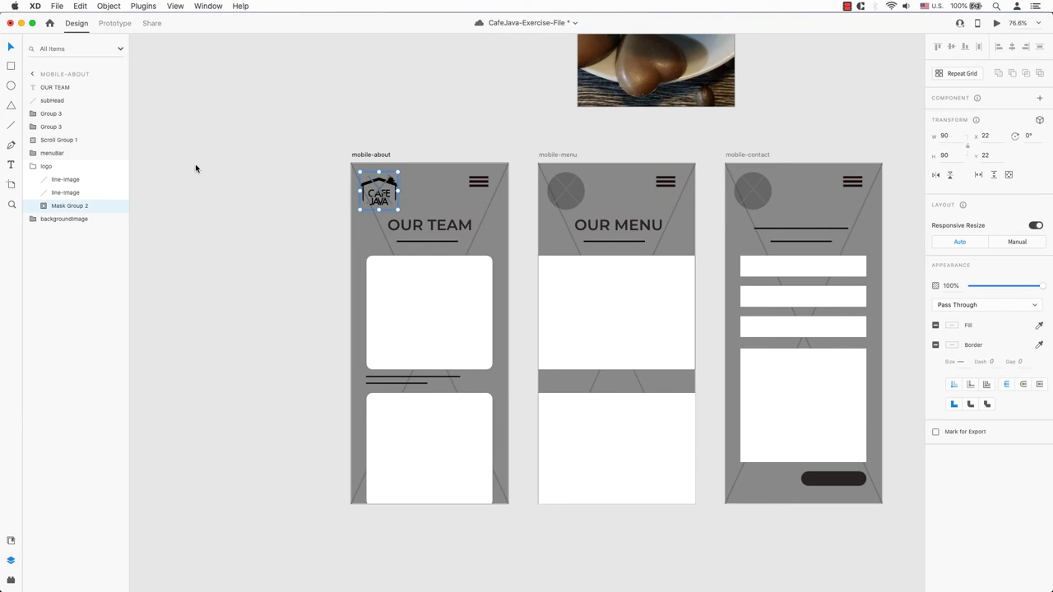
left_click(54, 192)
left_click(63, 180, "shift")
right_click(64, 179)
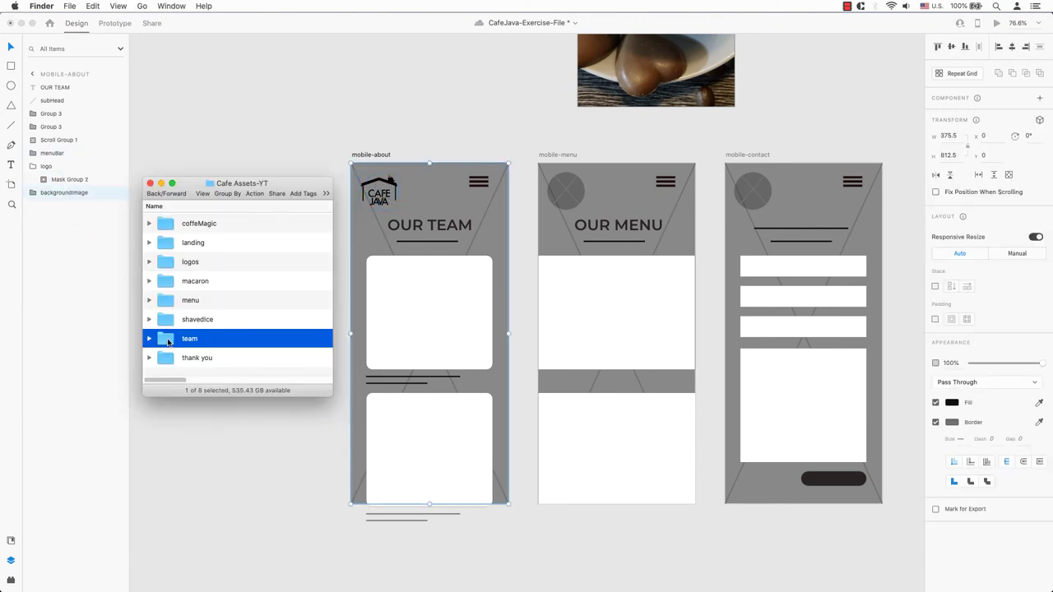
Fill the mobile-about background with coffeeCup.jpg and both team cards with teamOriginal photos.
double_click(167, 342)
left_click(149, 318)
scroll(309, 359, "down", 2)
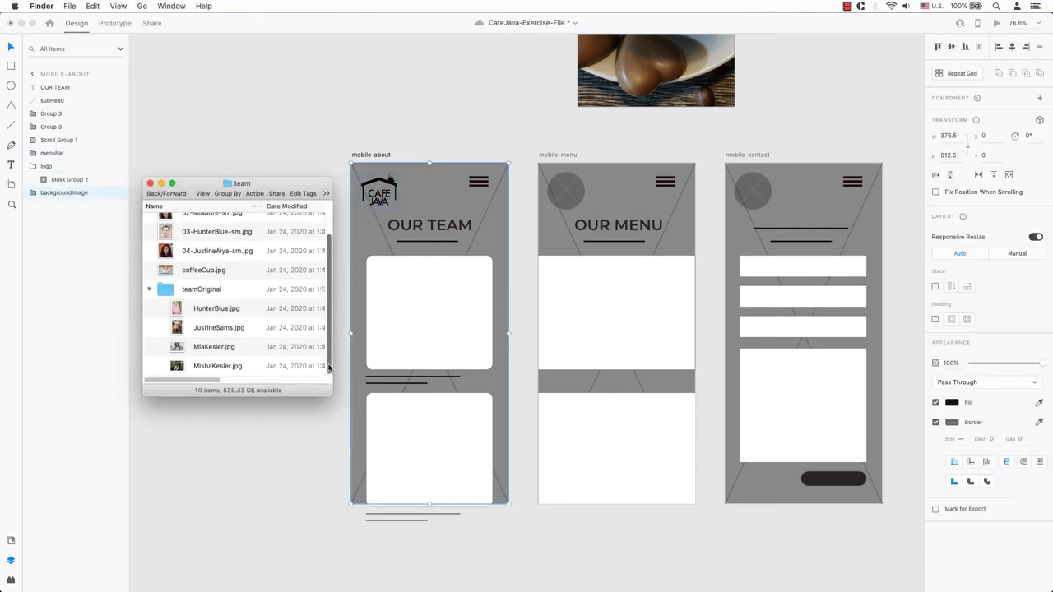
left_click_drag(198, 269, 428, 379)
scroll(170, 227, "up", 2)
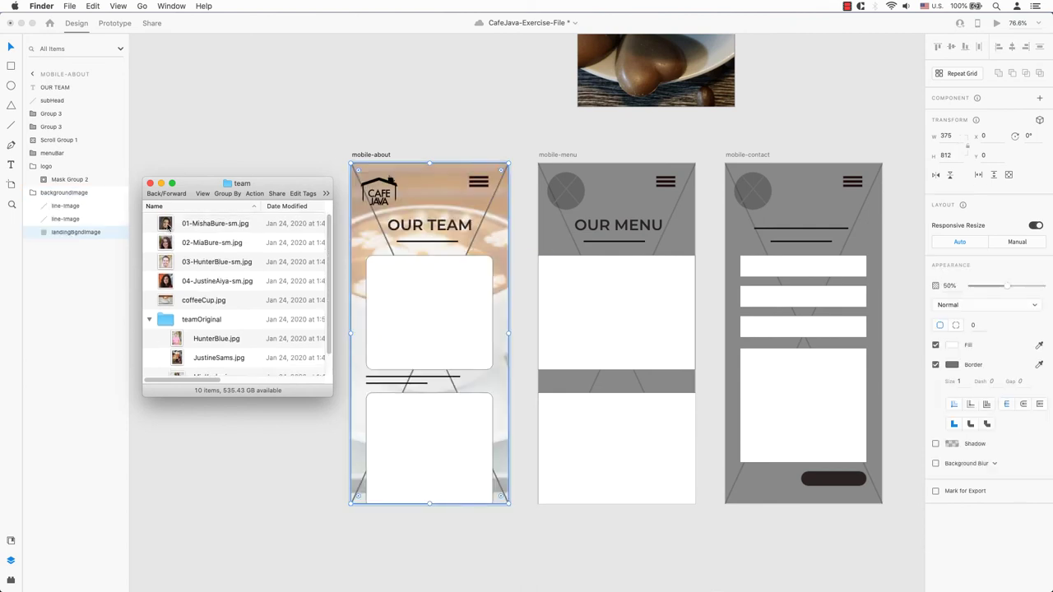
left_click_drag(171, 227, 421, 296)
left_click_drag(212, 244, 435, 430)
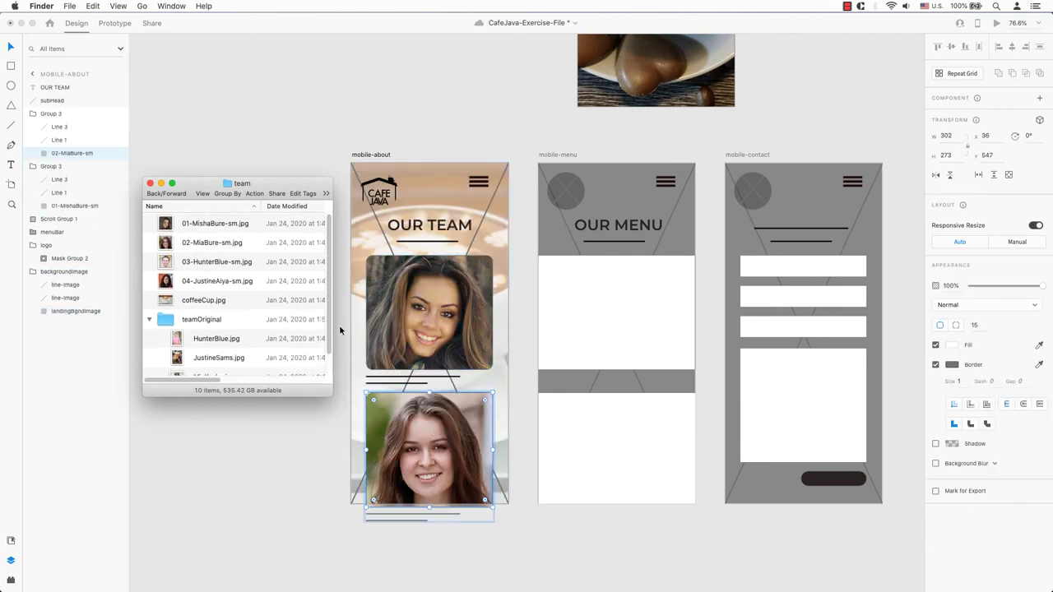
Copy the OUR TEAM heading below the top photo and retype it as the team member's name.
left_click(411, 236)
left_click(428, 235)
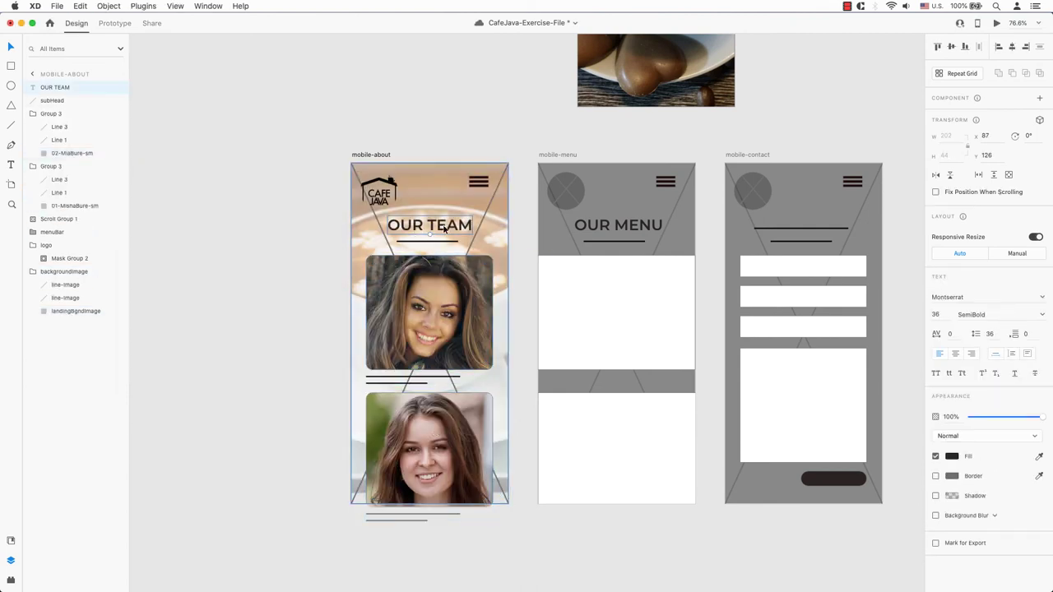
left_click_drag(442, 230, 419, 381)
double_click(420, 379)
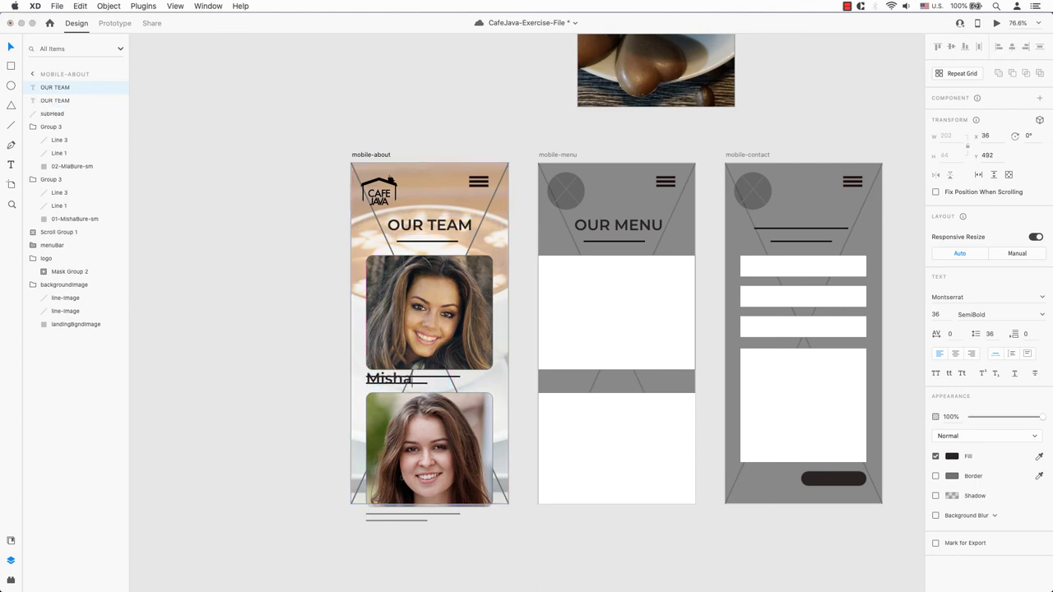
key("Escape")
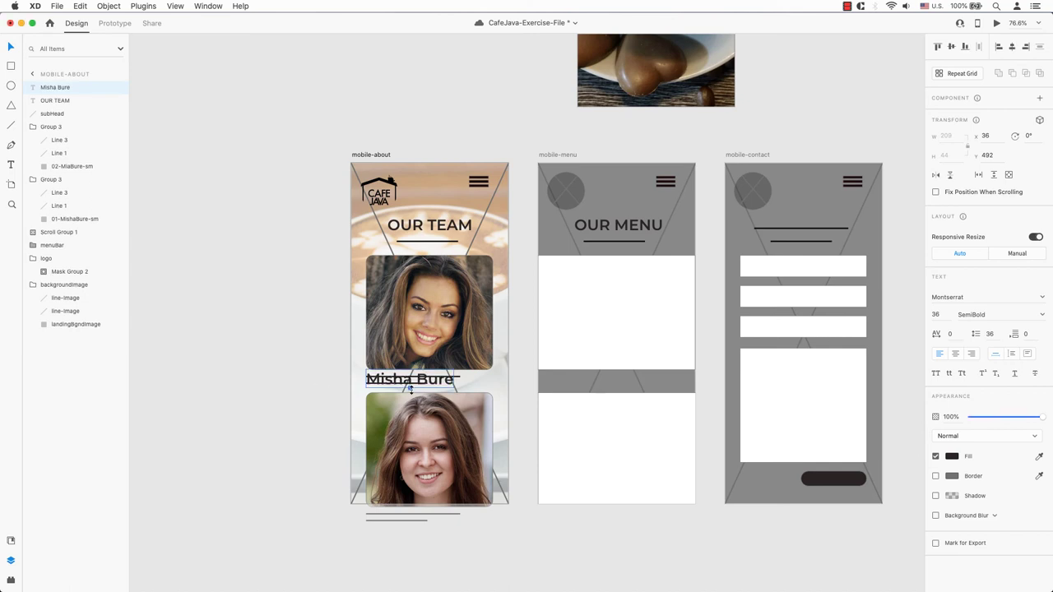
left_click_drag(411, 388, 417, 378)
Delete the placeholder lines Line 1 and Line 3 under the top team photo.
left_click(416, 379)
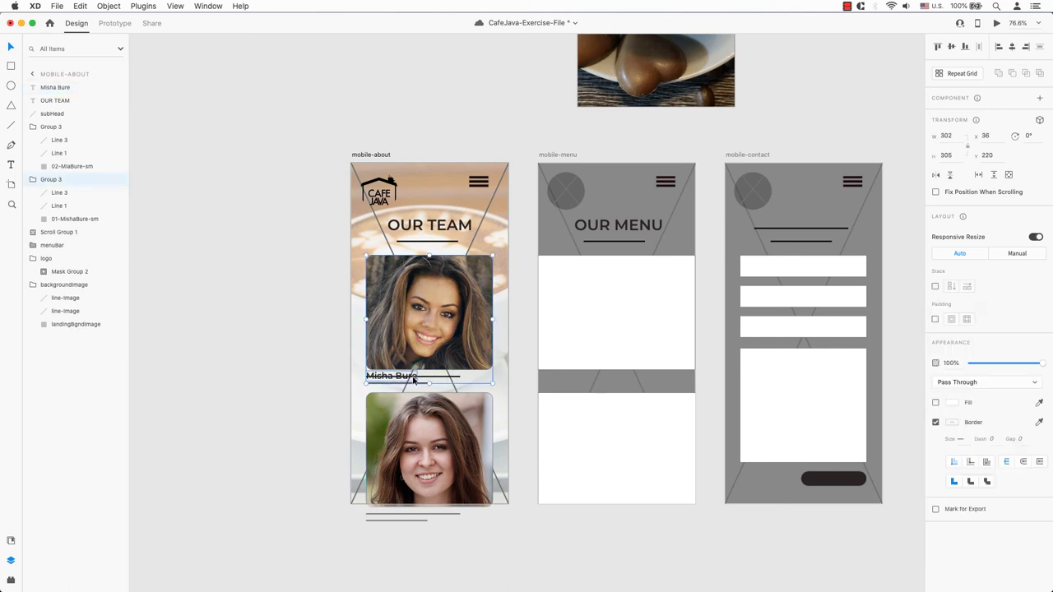
left_click(61, 208)
left_click(61, 194, "shift")
right_click(61, 195)
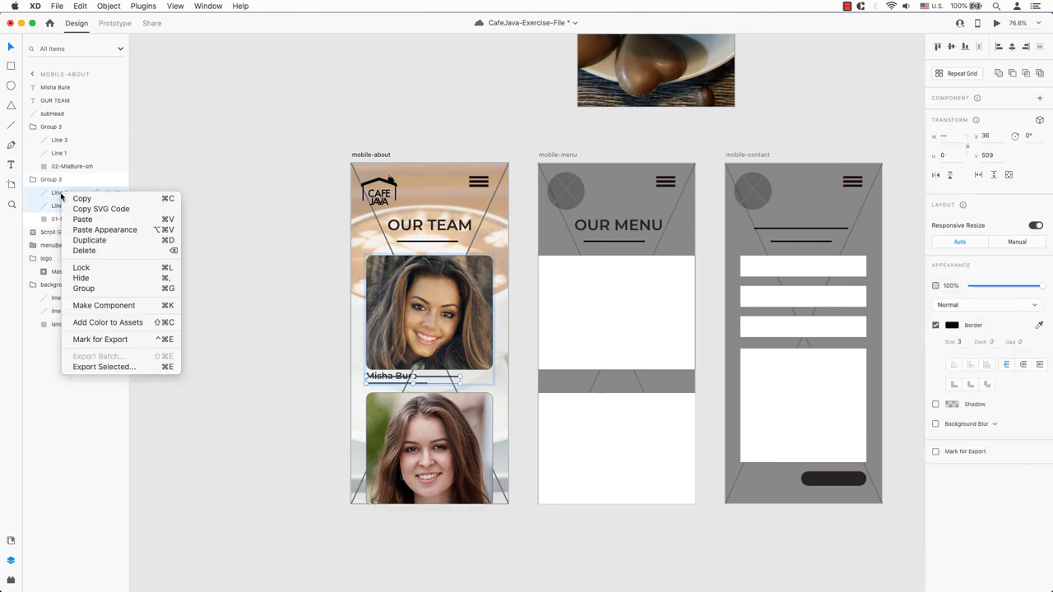
left_click(98, 251)
left_click(280, 336)
Set the name caption's font size to 18.
left_click(403, 380)
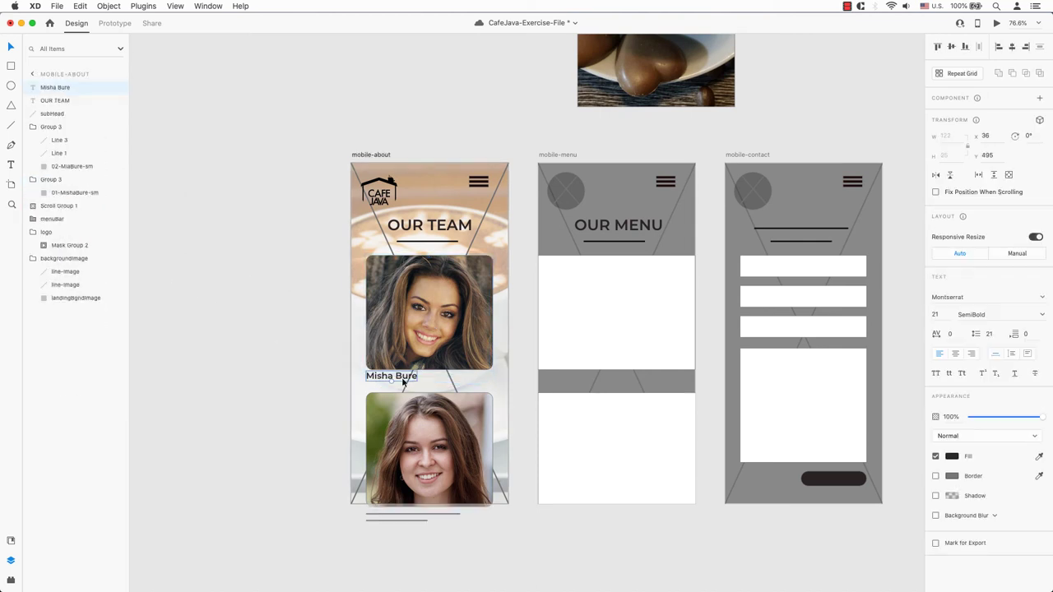
left_click(936, 315)
type("18")
key("Return")
left_click(296, 317)
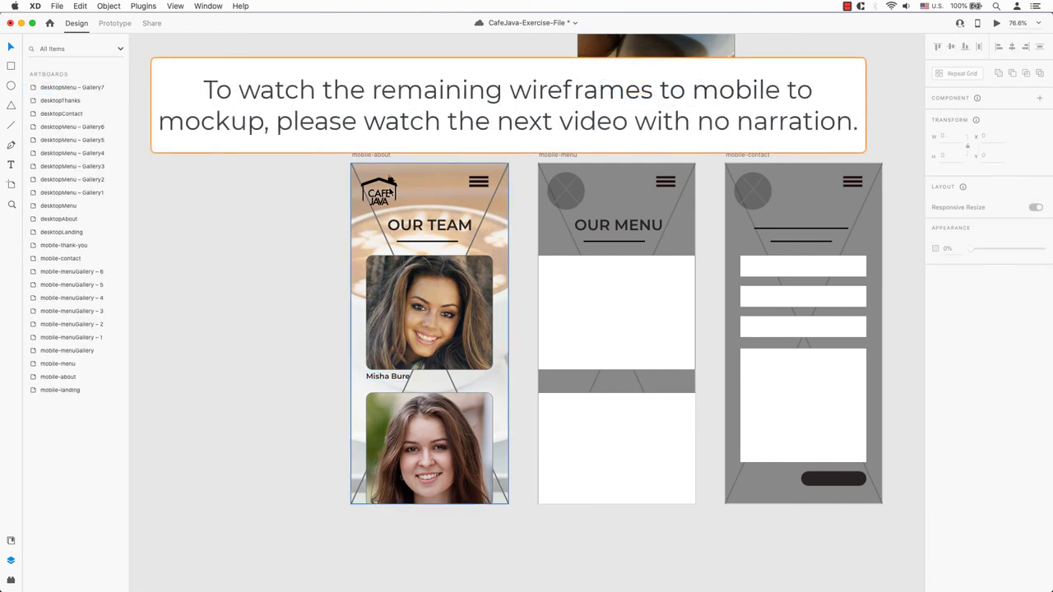
Delete the two diagonal placeholder line layers from the mobile-about background.
left_click(391, 190)
scroll(357, 174, "up", 5)
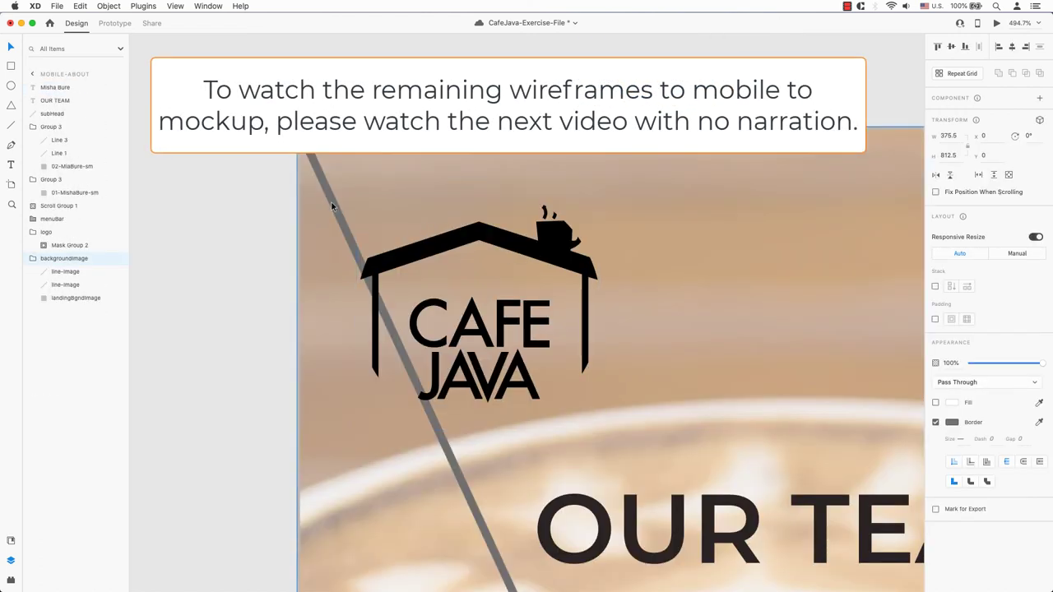
left_click(71, 272)
left_click(71, 285, "shift")
right_click(70, 284)
left_click(118, 341)
In Mask Group 2, enlarge the logo's mask circle to about 117 × 116 to reveal the full black logo.
left_click(42, 246)
left_click(50, 245)
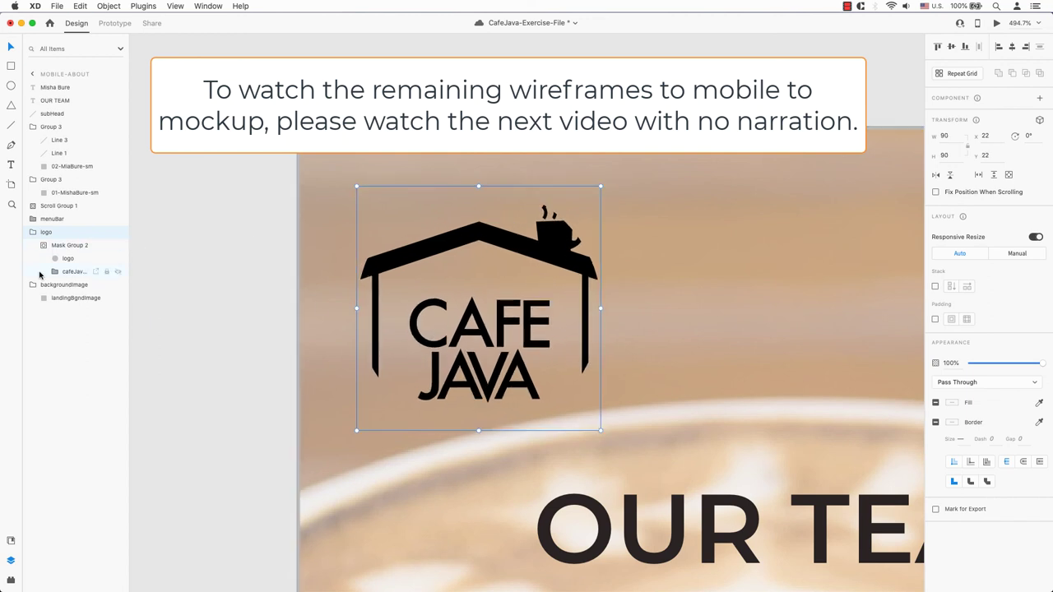
left_click(70, 259)
left_click_drag(602, 186, 636, 164)
left_click_drag(354, 432, 318, 479)
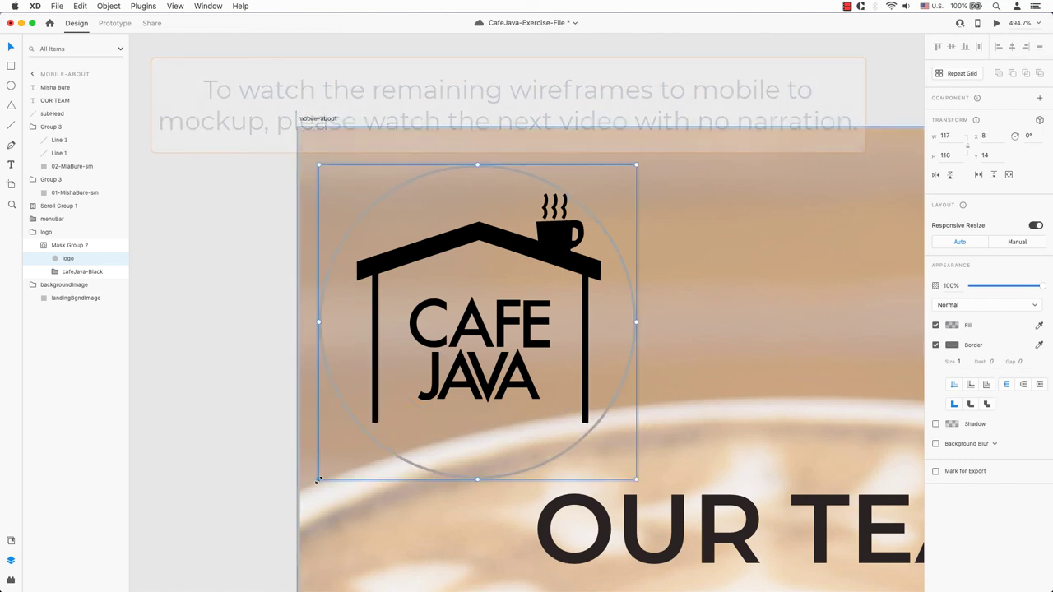
key("super+1")
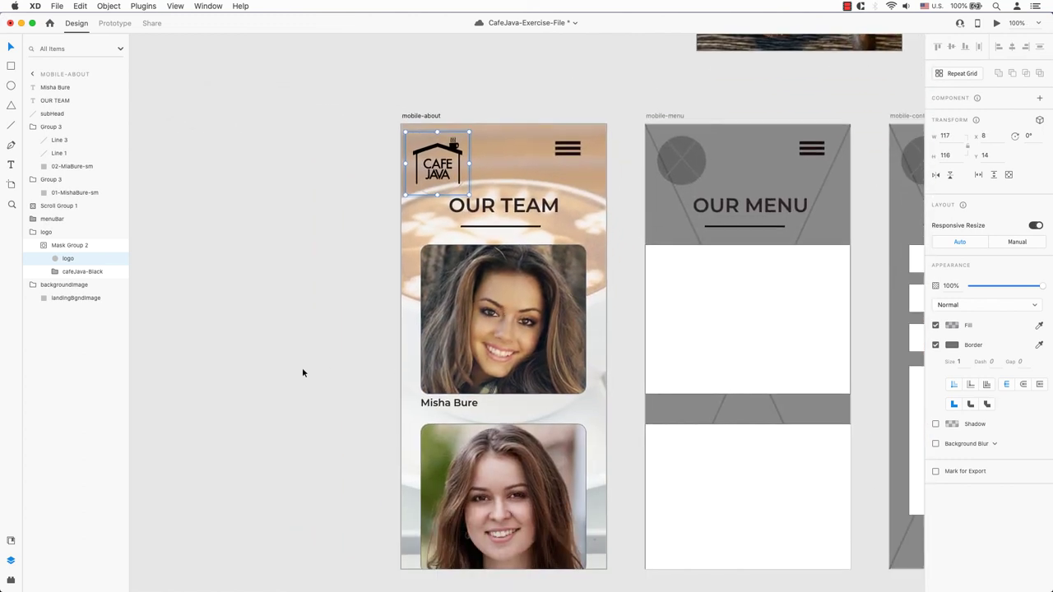
left_click(300, 368)
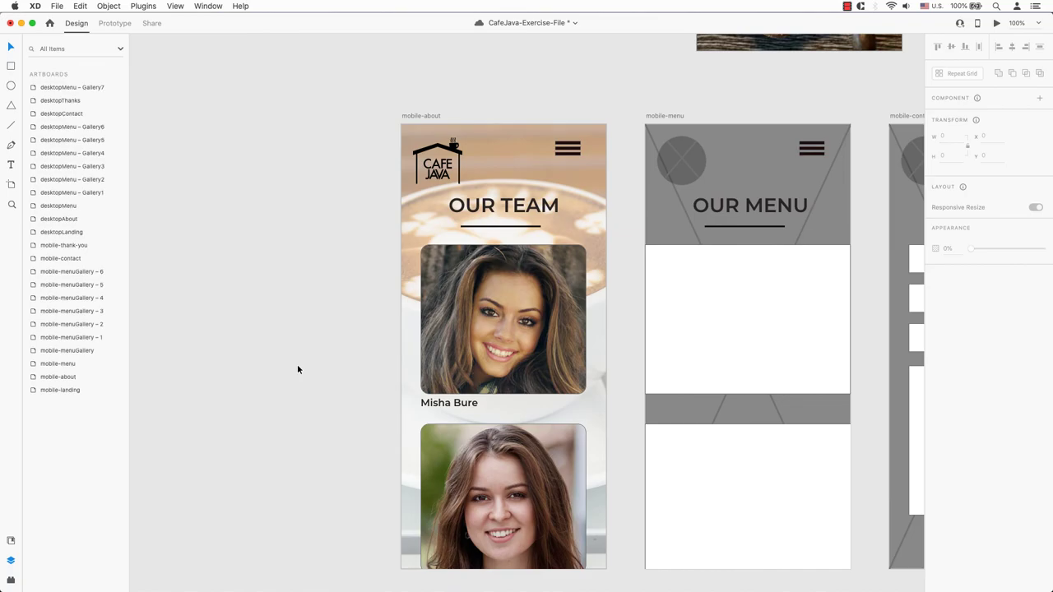